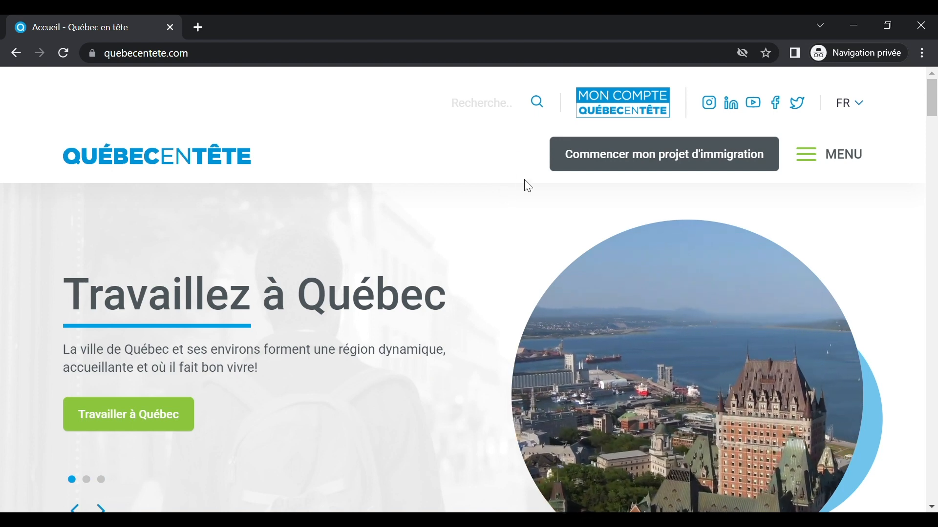
Step: Open the Mon compte Québec en tête sign-in page from the home page logo
click(624, 102)
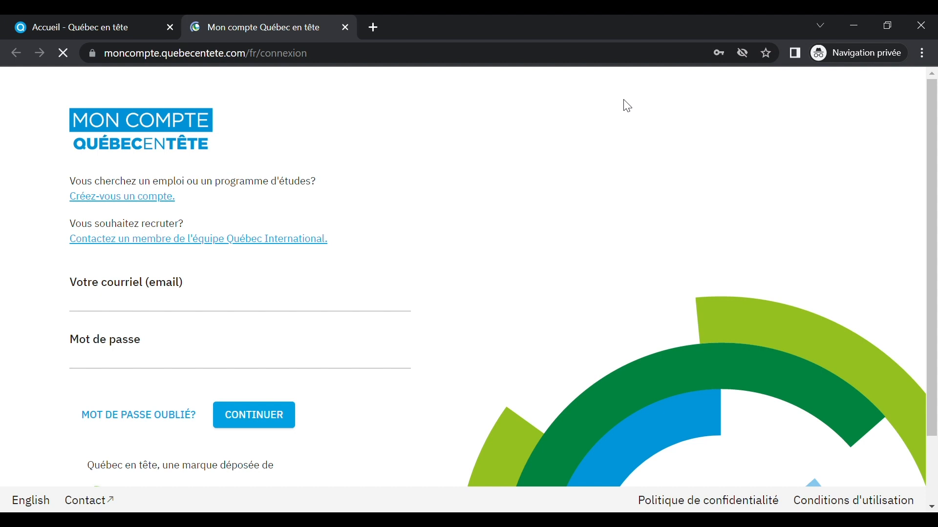
Step: Start a new candidate account and enter the first name, last name, e-mail and password
click(171, 204)
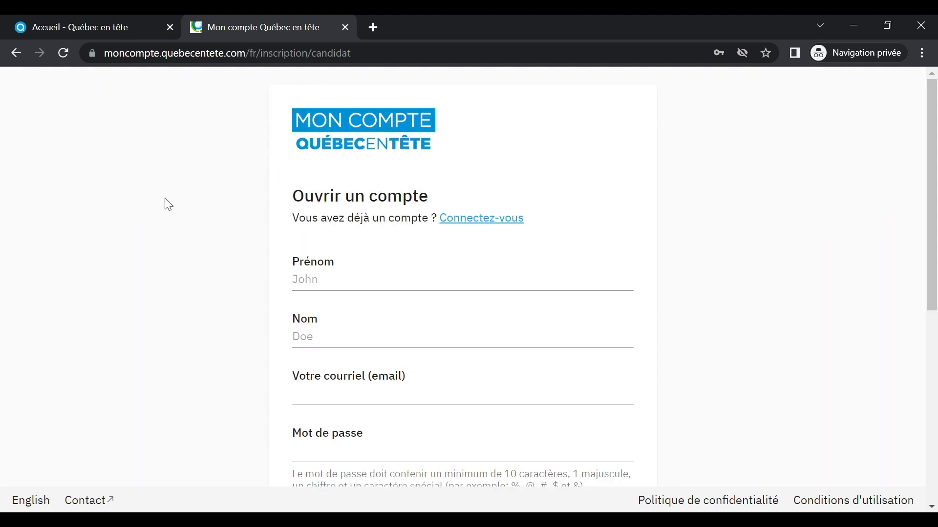
click(354, 291)
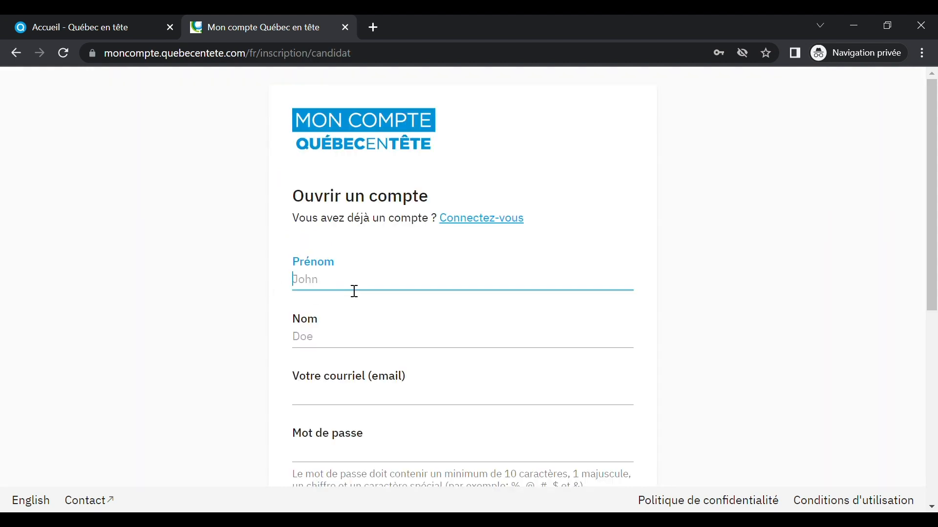
click(348, 342)
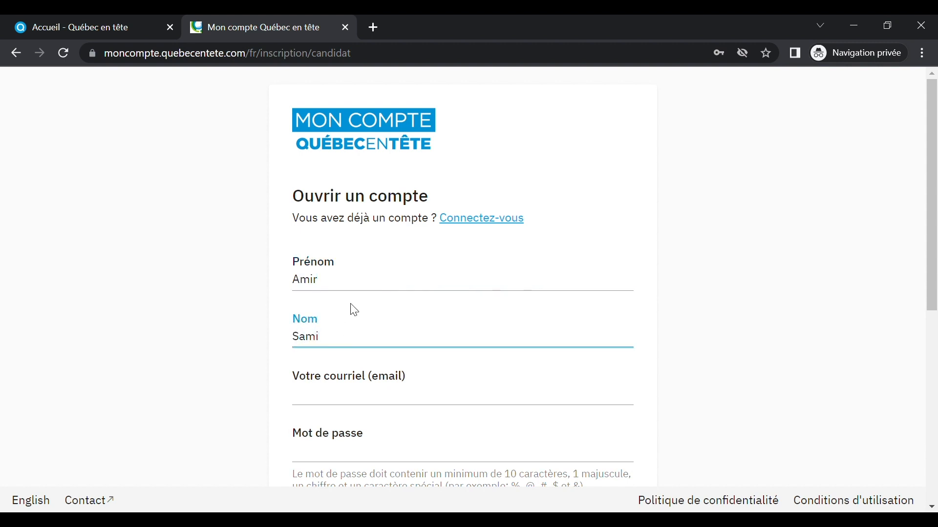
click(323, 401)
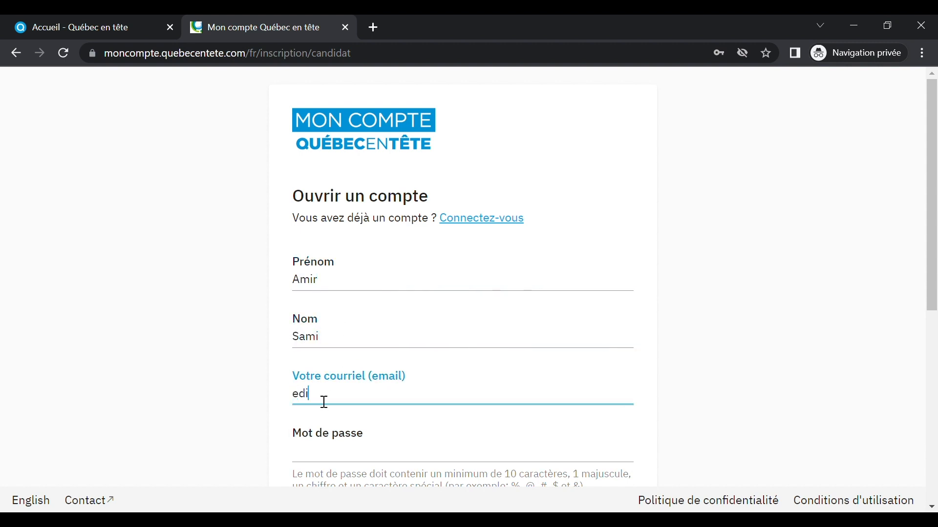
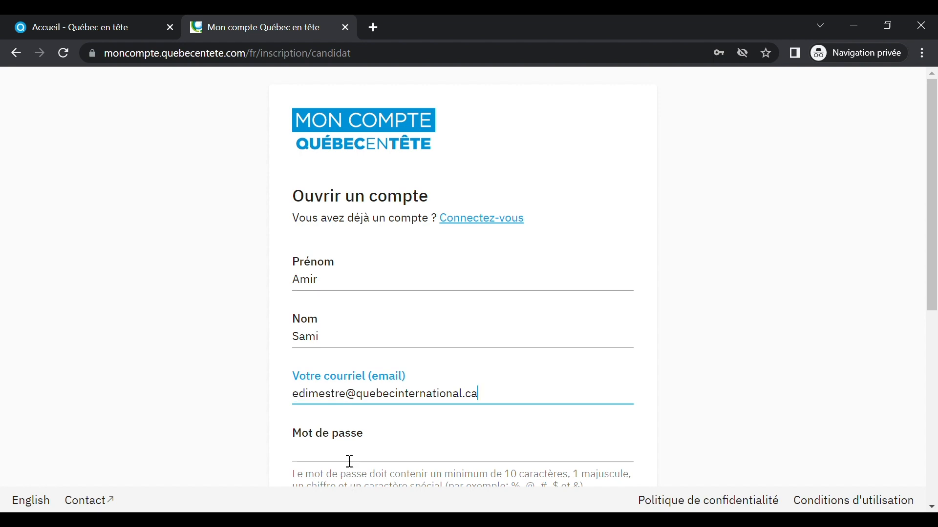
click(350, 461)
text(••••••••••)
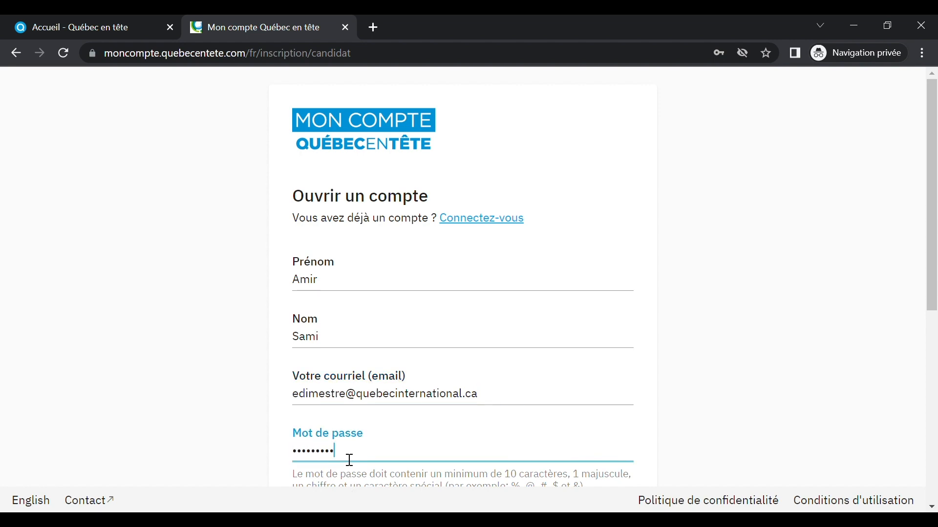
text(•)
Step: Confirm the password, tick all three consent boxes and submit the registration
scroll(420, 370, down, 5)
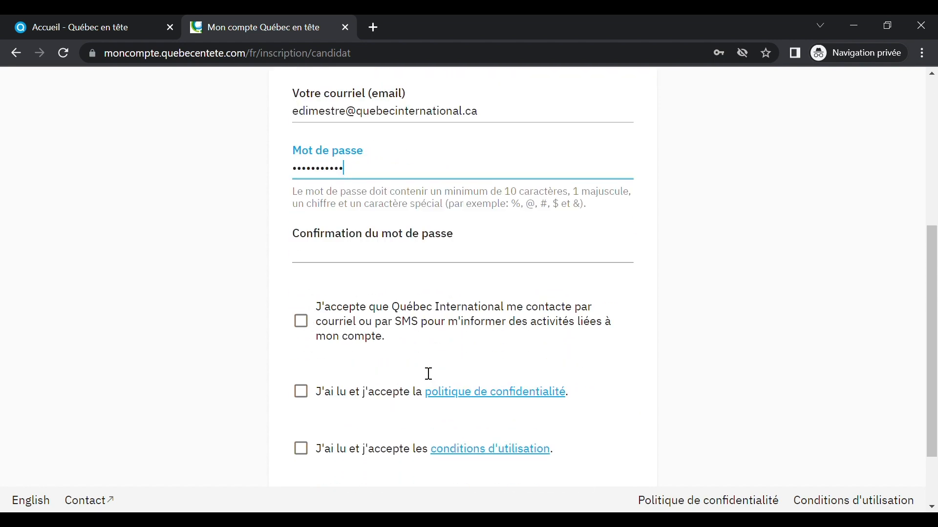
click(398, 245)
text(••••)
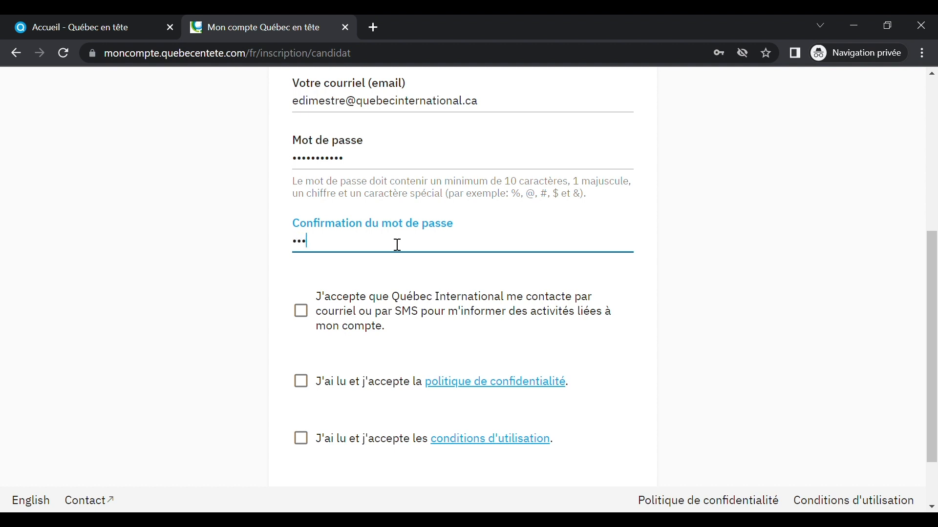
text(•••••••)
click(302, 313)
click(301, 381)
click(303, 439)
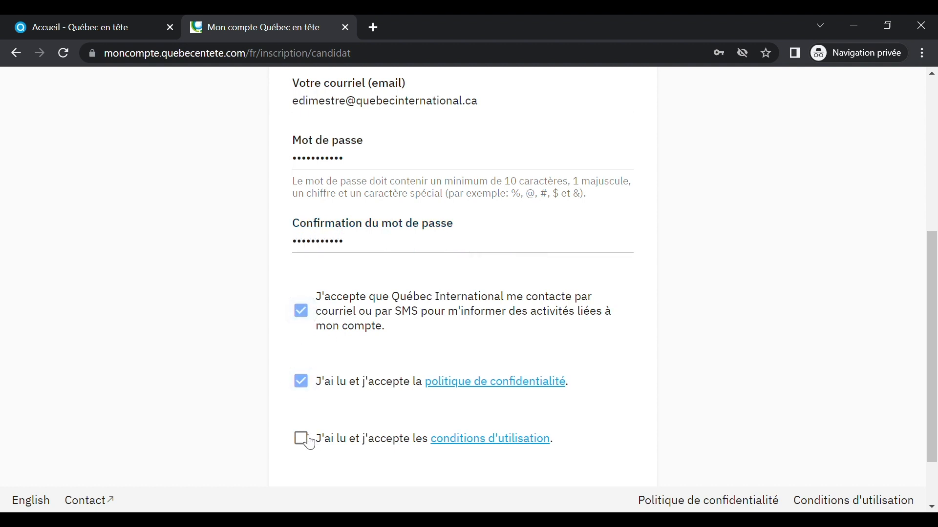
scroll(591, 354, down, 2)
click(425, 429)
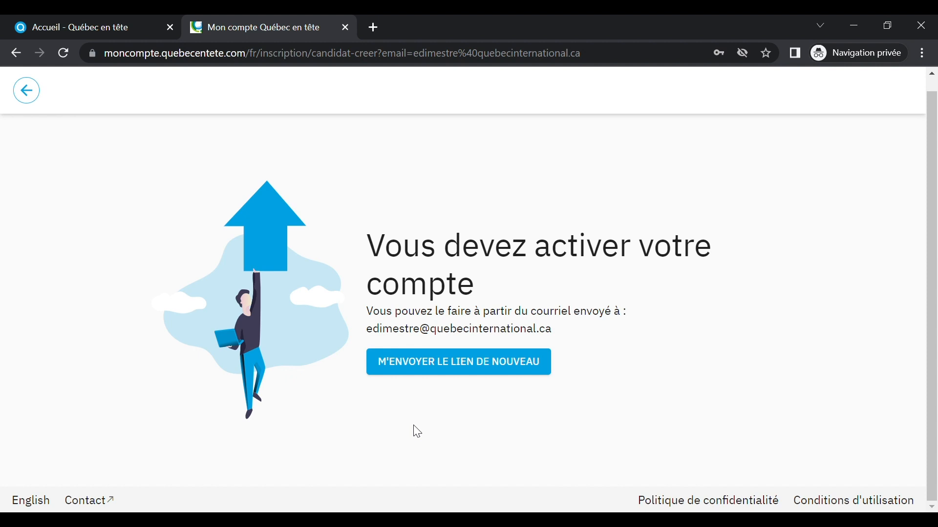
click(165, 520)
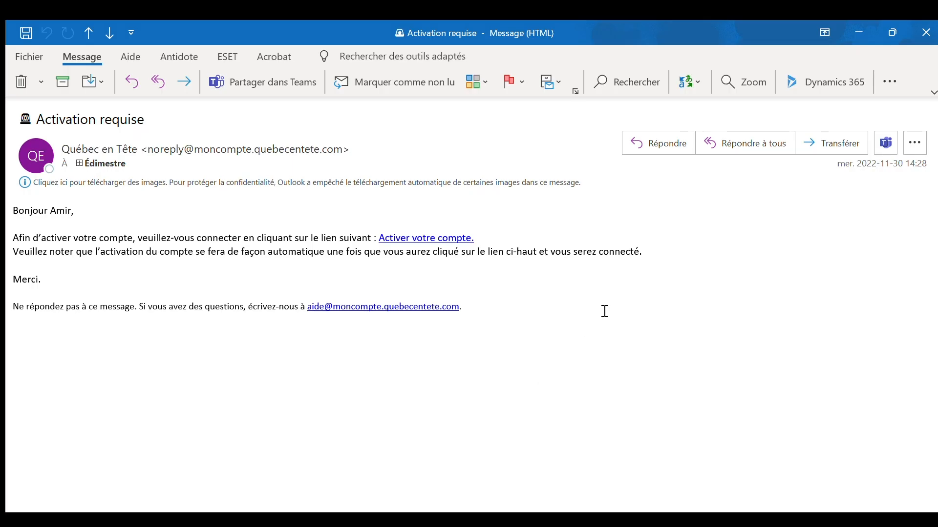
Step: Follow the 'Activer votre compte.' link in the Activation requise email
click(423, 238)
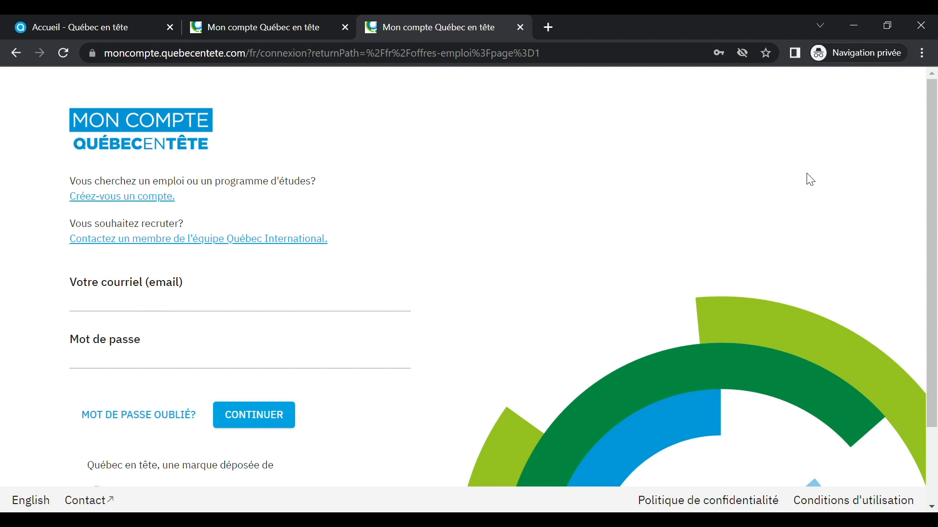
Step: Sign in with the account e-mail and password via CONTINUER
click(140, 308)
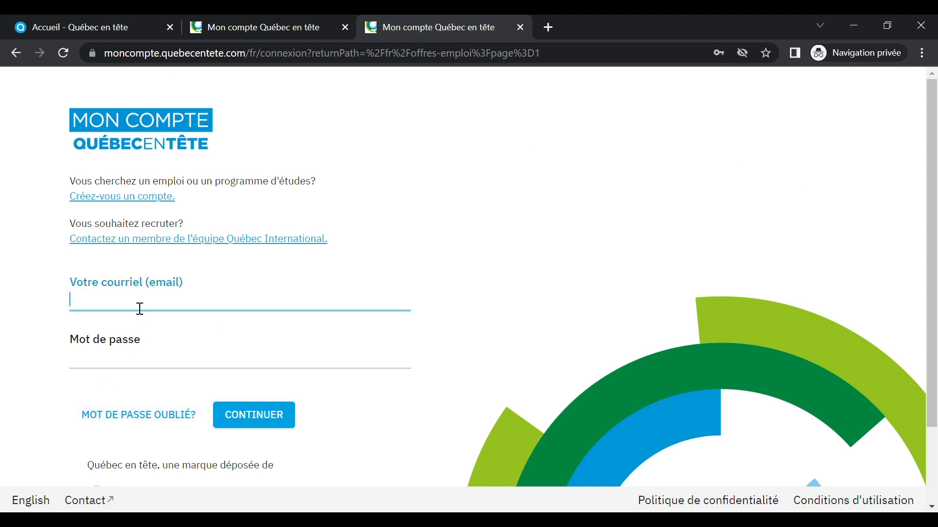
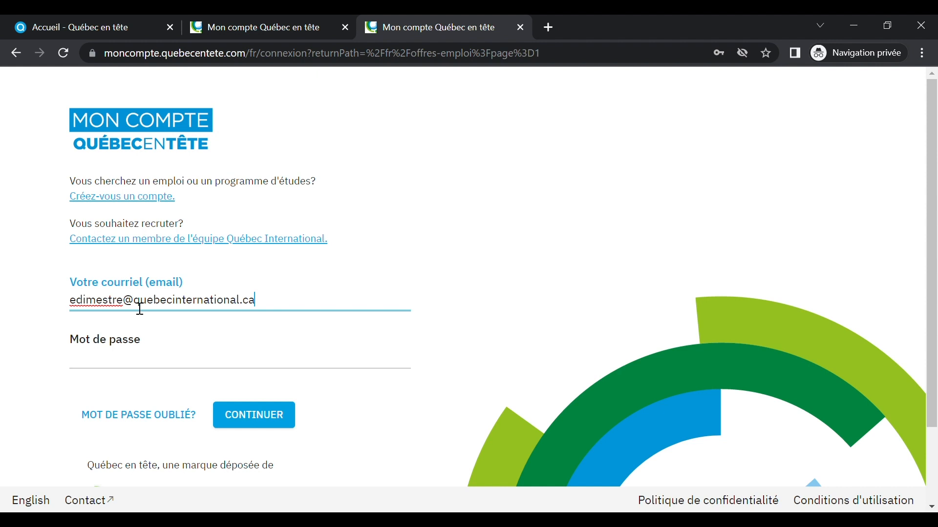
click(138, 376)
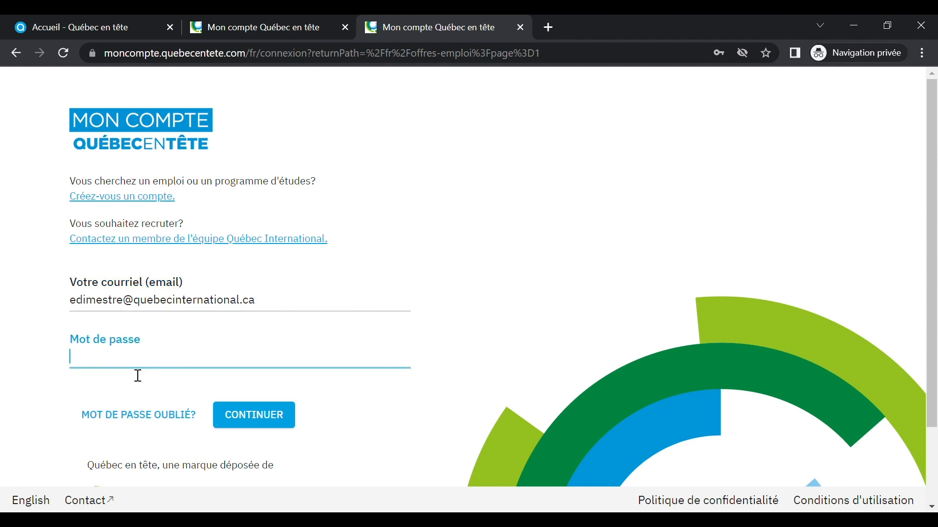
text(•••••••••••)
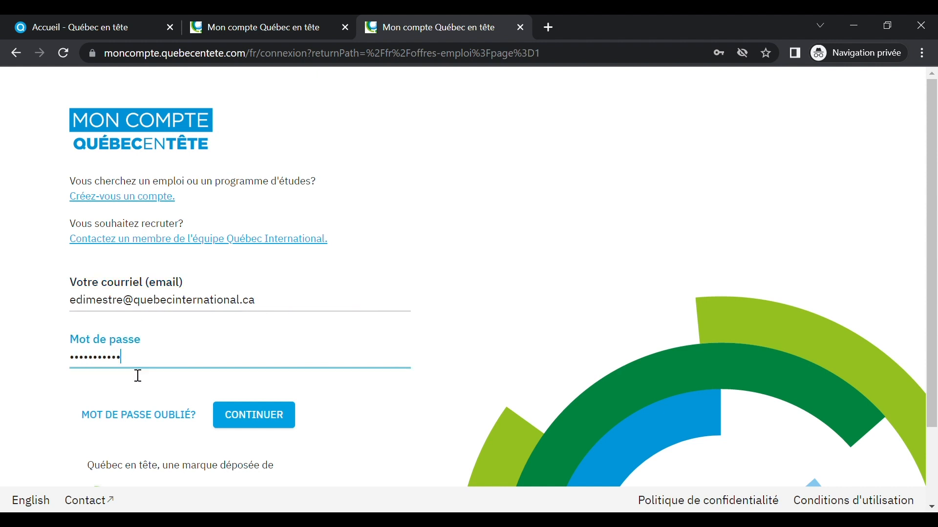
click(264, 427)
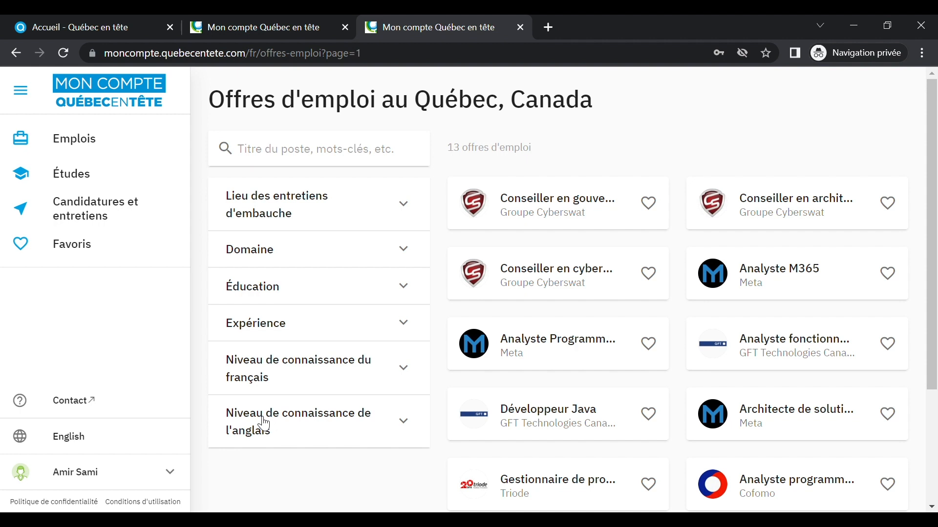
Step: Reload the job offers and expand the interview location, Domaine and Éducation filters
click(93, 146)
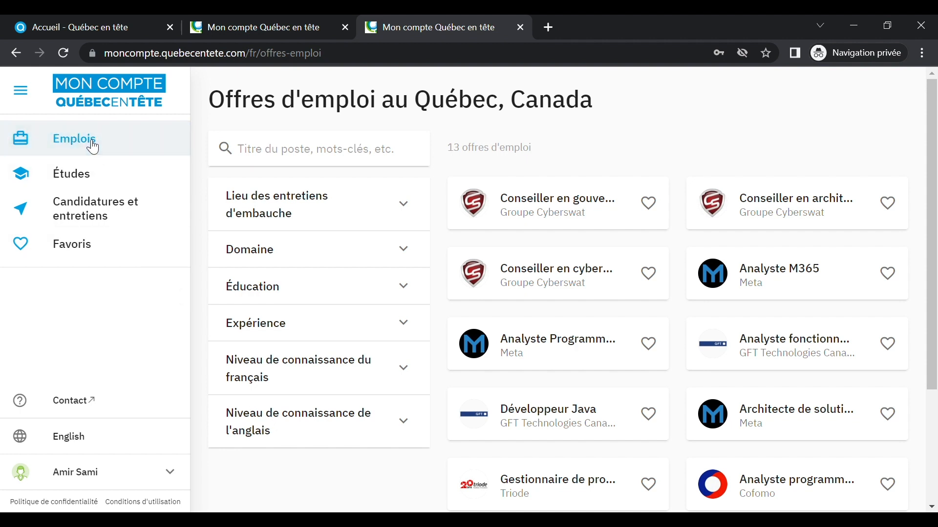
click(415, 205)
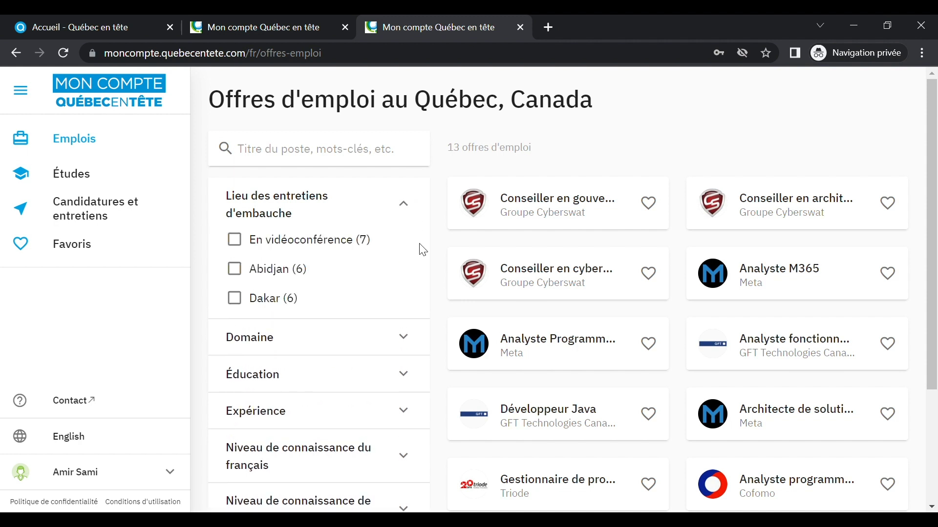
scroll(423, 250, down, 3)
click(404, 194)
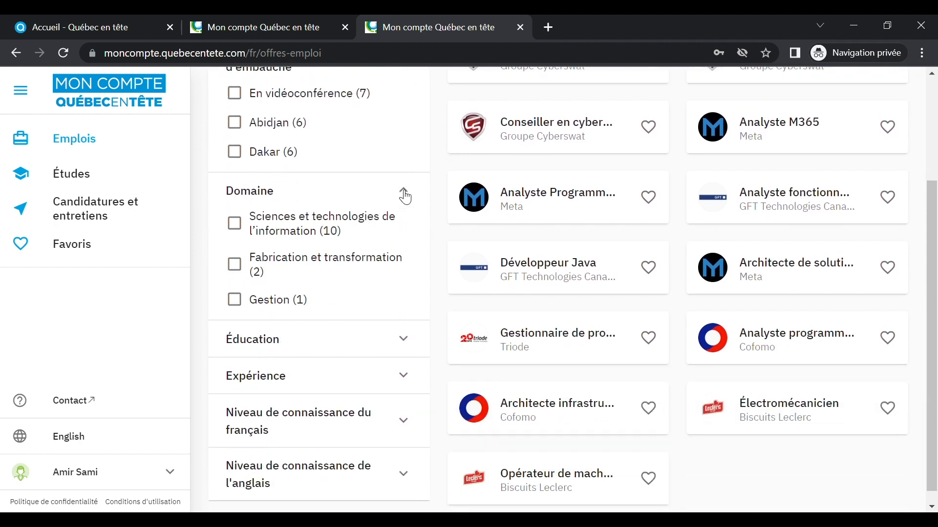
click(412, 330)
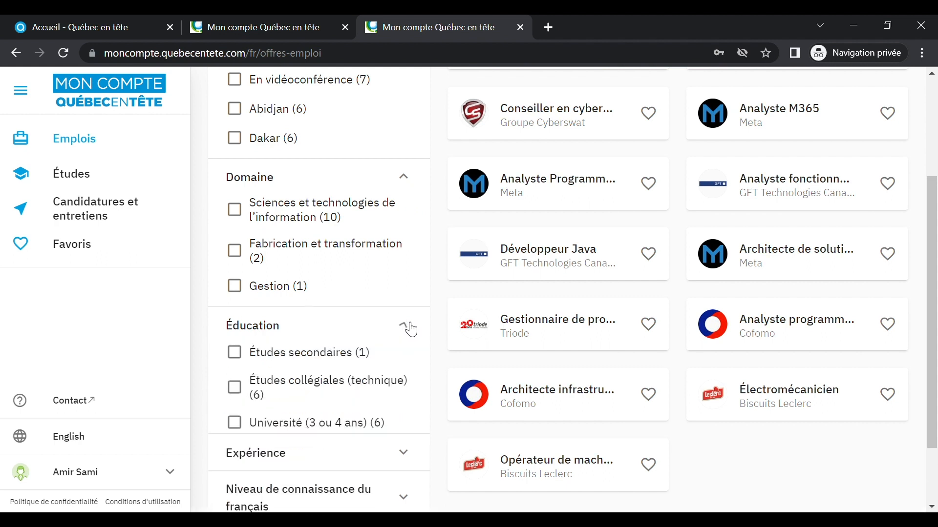
Step: Expand the Expérience, French proficiency and English proficiency filters
scroll(411, 327, down, 2)
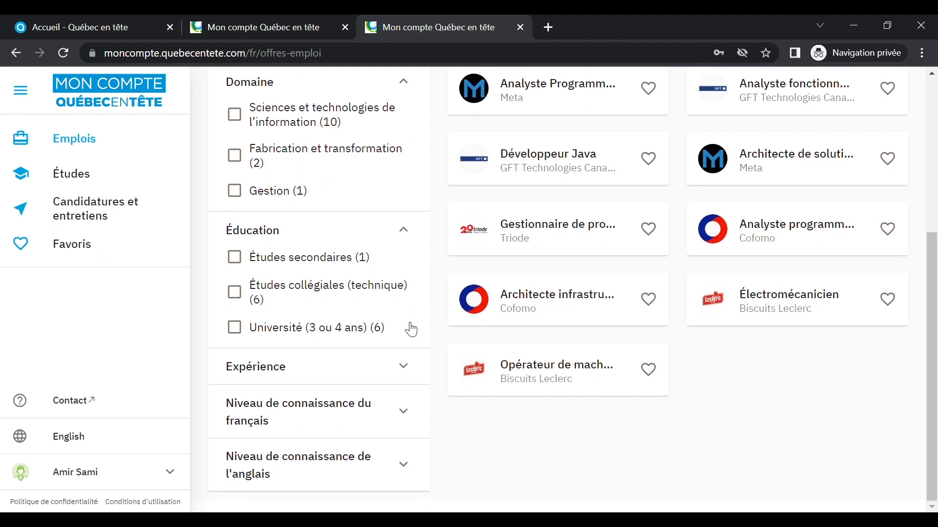
click(410, 369)
scroll(410, 369, down, 2)
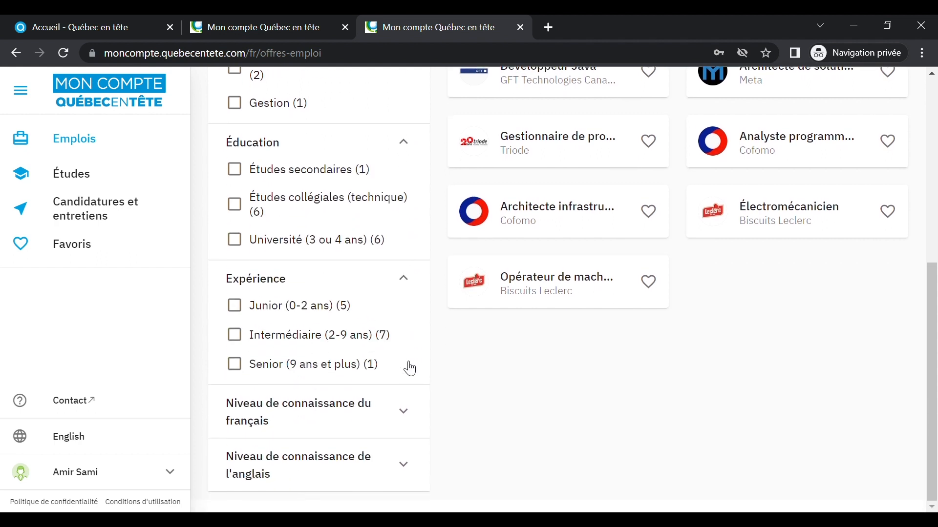
click(408, 415)
scroll(409, 415, down, 1)
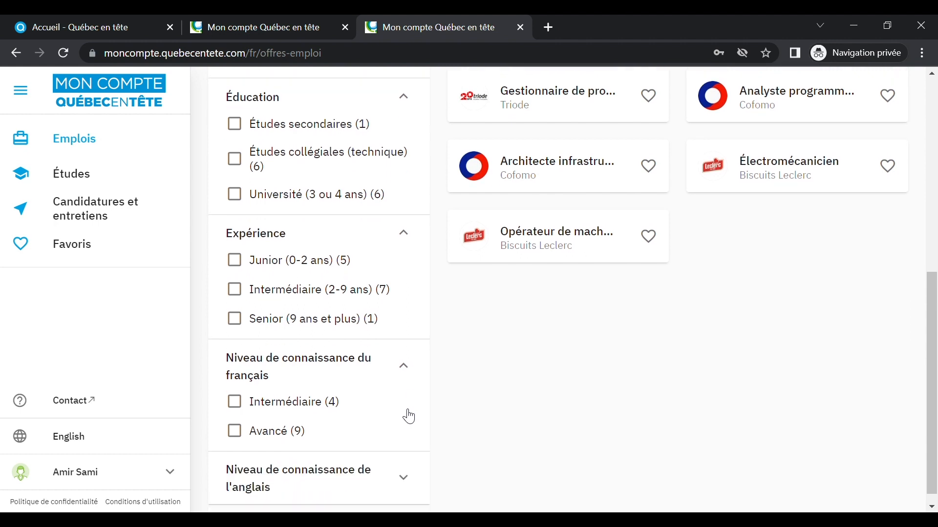
click(410, 464)
scroll(398, 419, down, 1)
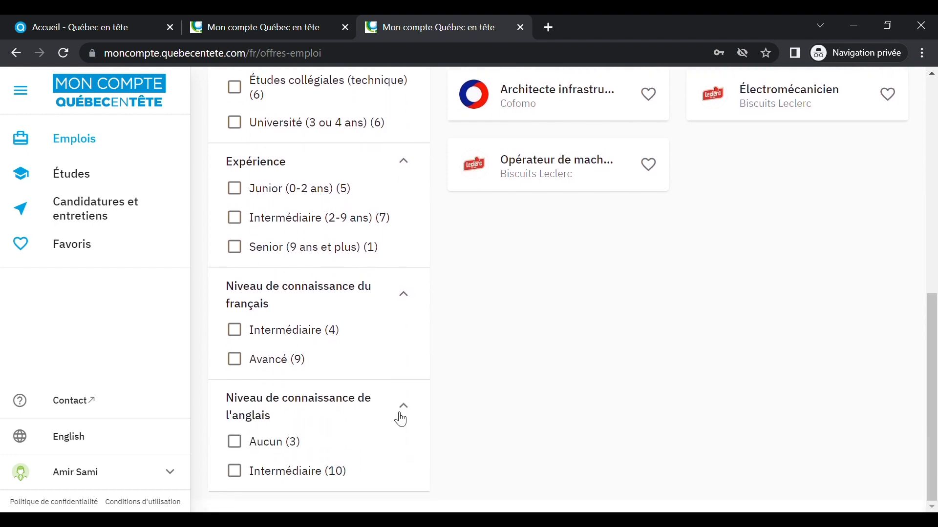
scroll(586, 329, up, 6)
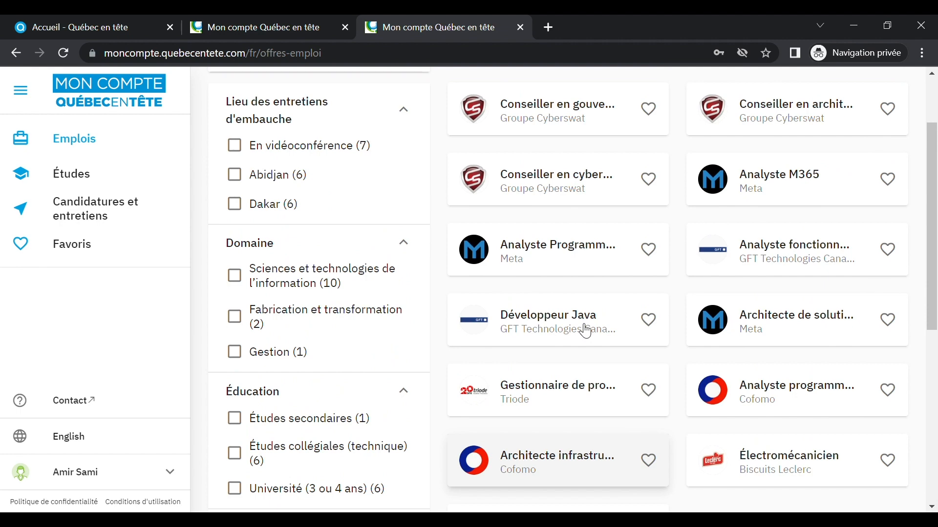
Step: Open the Développeur Java posting from GFT Technologies Canada Inc. and scroll through it
click(553, 325)
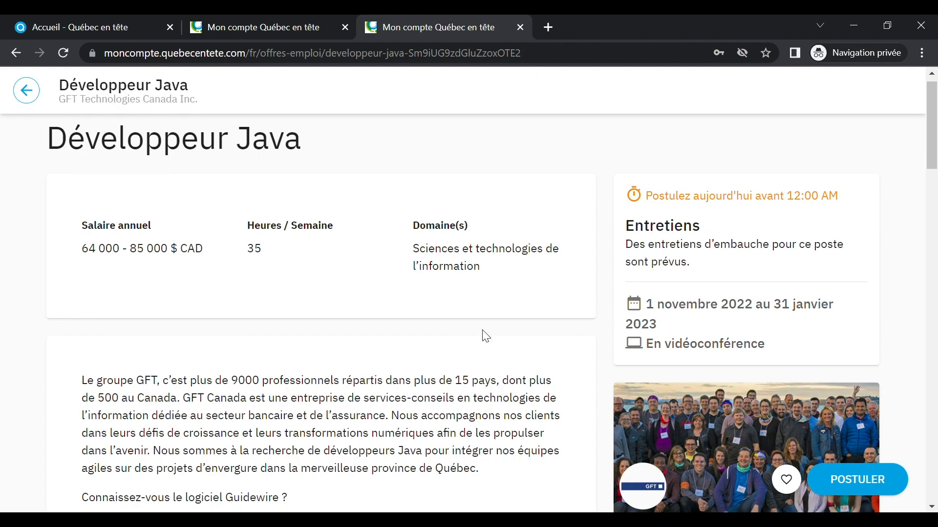
scroll(529, 362, down, 5)
scroll(538, 365, down, 10)
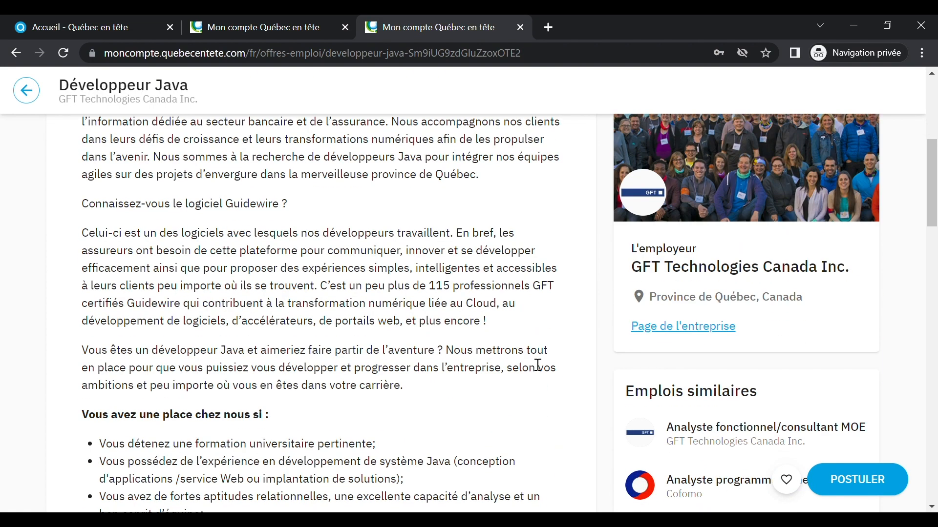
scroll(534, 362, down, 10)
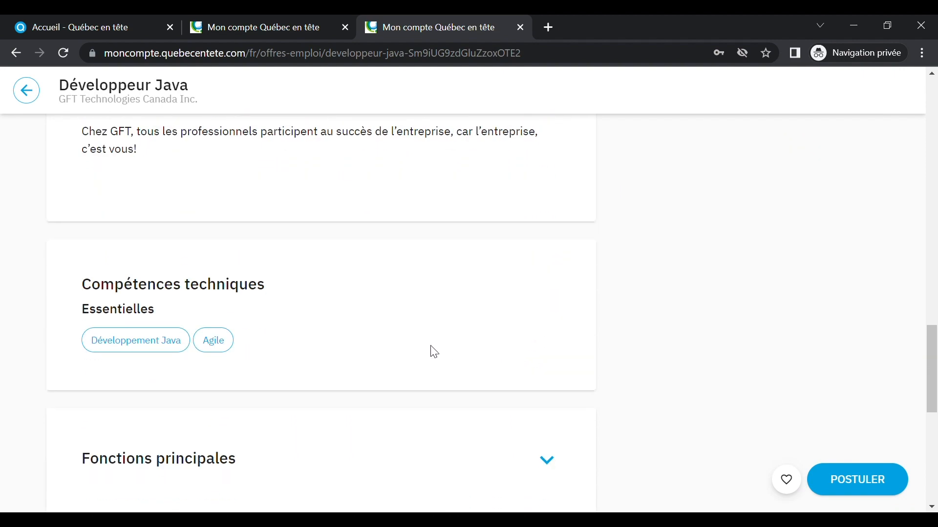
scroll(436, 333, down, 4)
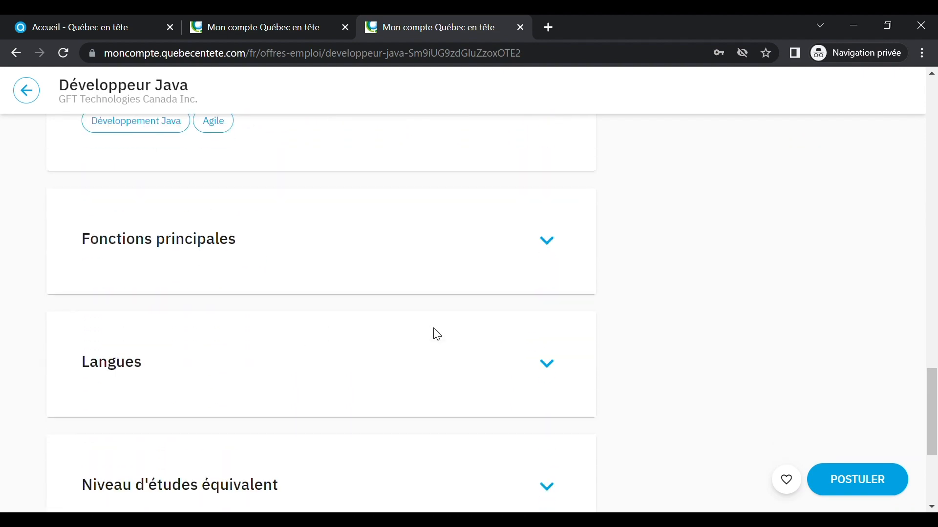
Step: Expand the Fonctions principales, Langues, Niveau d'études and Niveau d'expérience sections
click(552, 244)
click(550, 386)
scroll(550, 385, down, 3)
scroll(550, 384, down, 4)
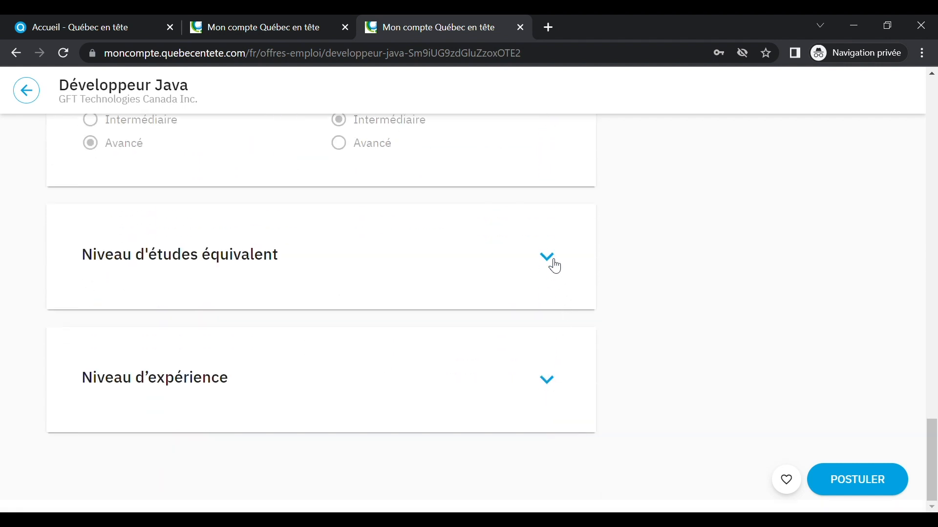
click(548, 259)
click(549, 402)
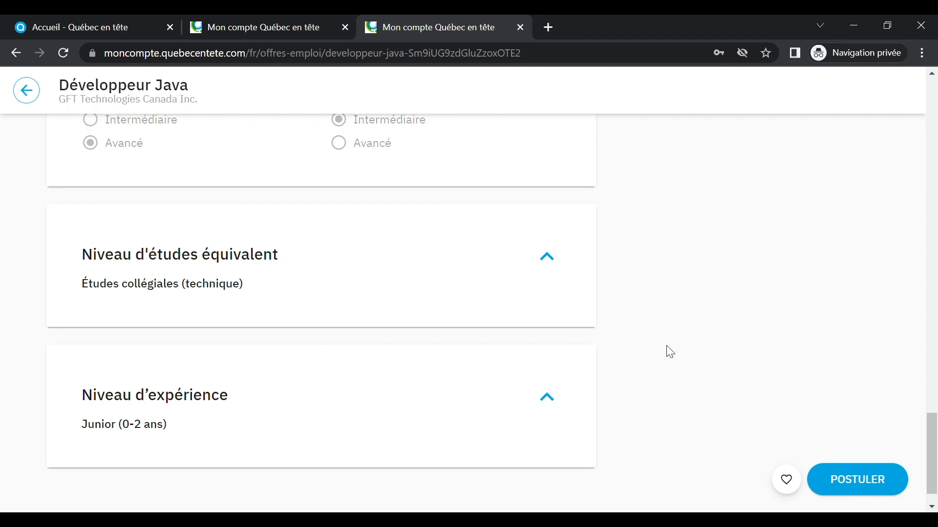
scroll(718, 356, up, 15)
scroll(718, 357, up, 10)
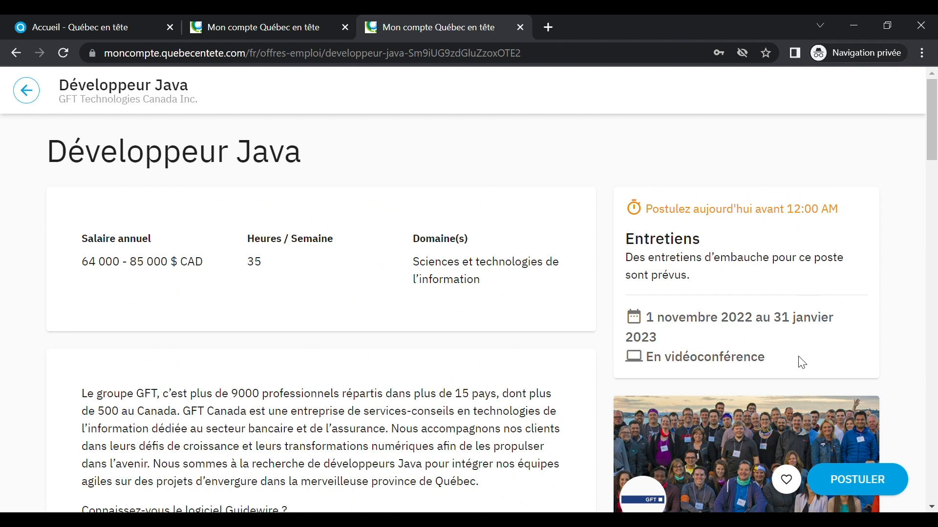
scroll(785, 367, down, 6)
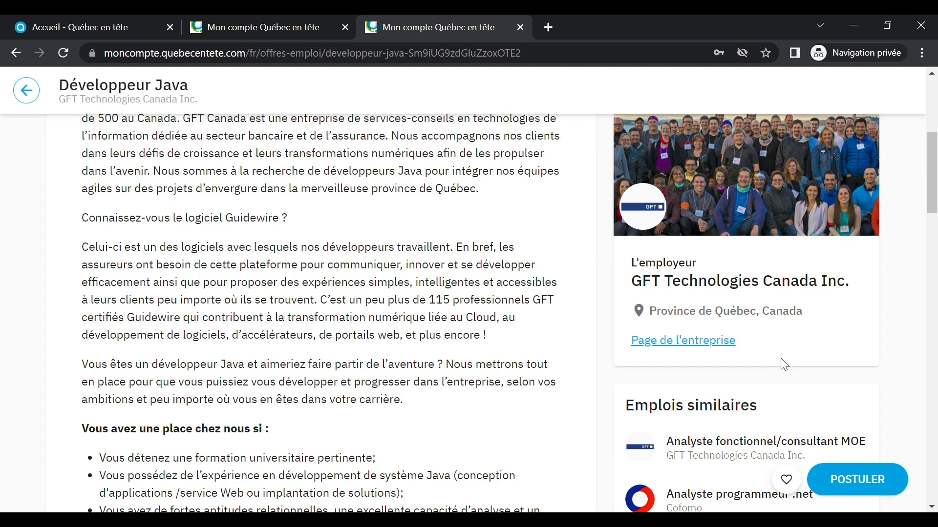
click(709, 348)
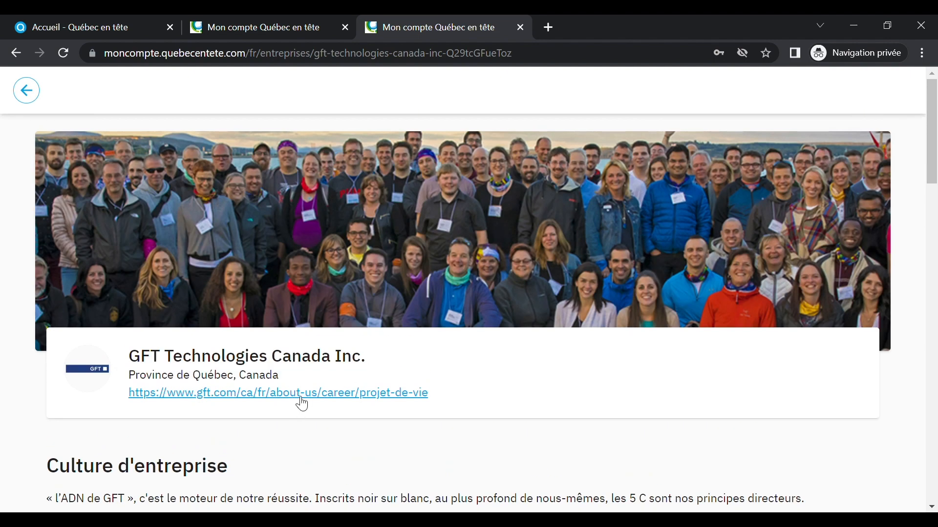
scroll(303, 404, down, 15)
scroll(303, 404, down, 3)
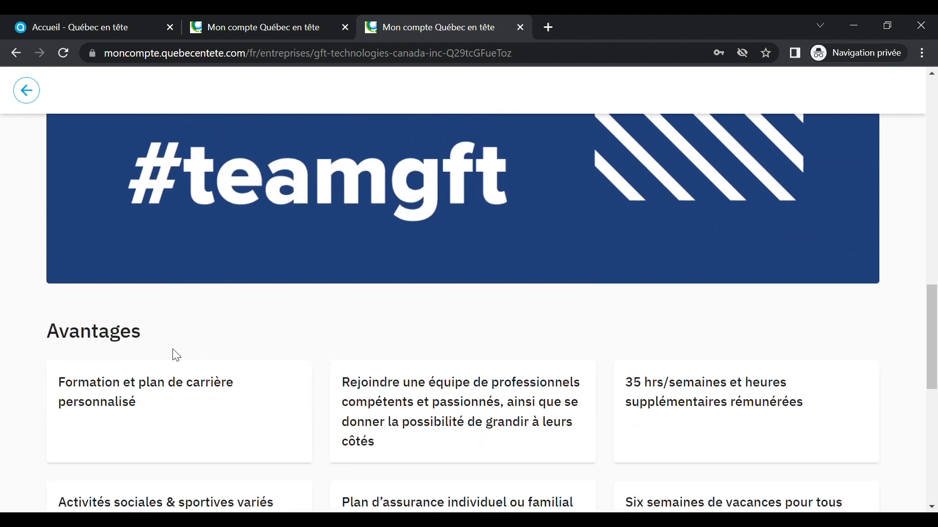
click(27, 91)
scroll(764, 410, up, 10)
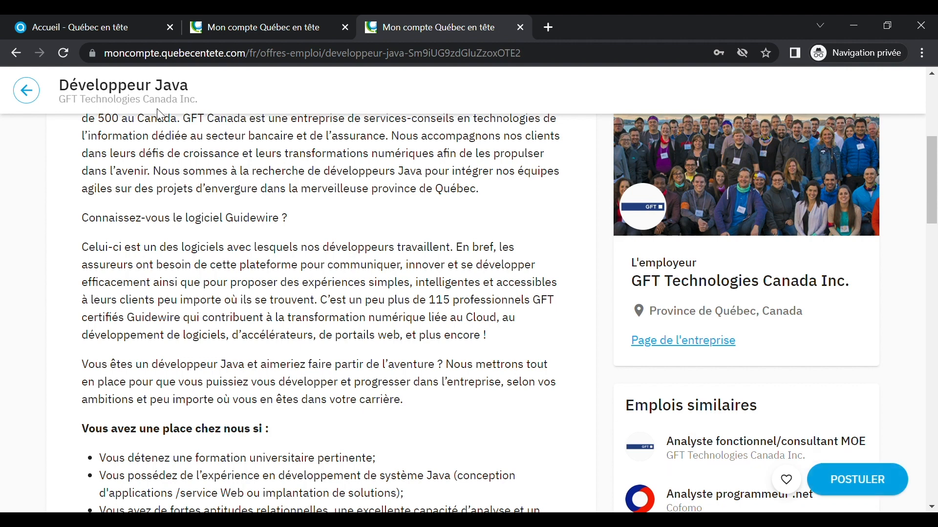
Step: Return to the job list and choose Profils from the account menu
click(27, 90)
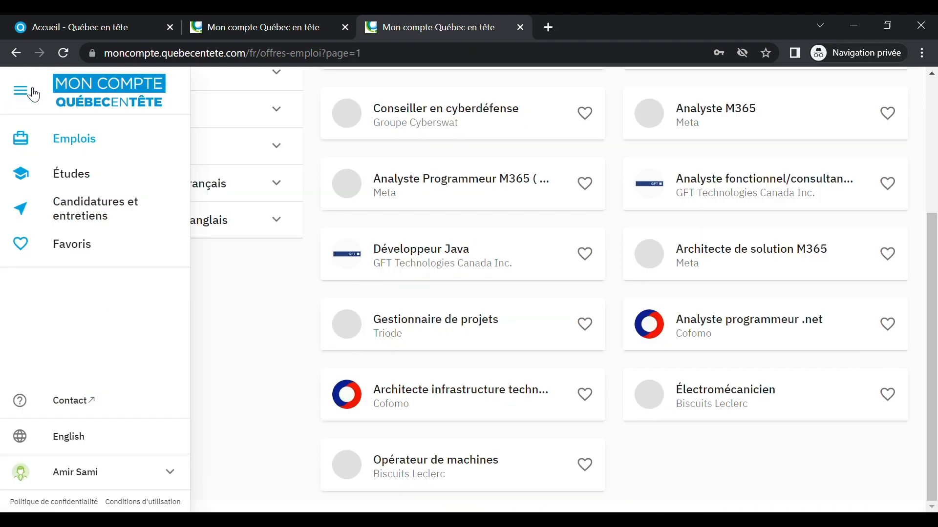
click(128, 478)
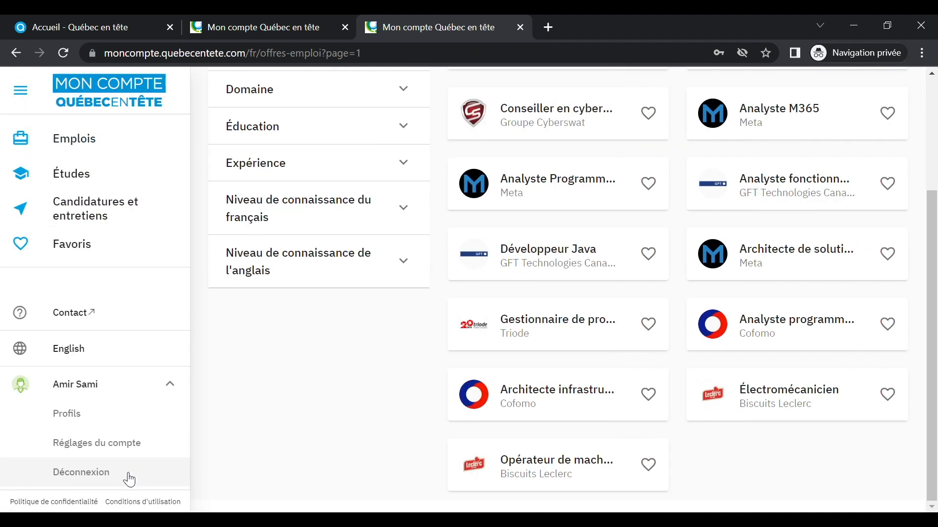
click(94, 419)
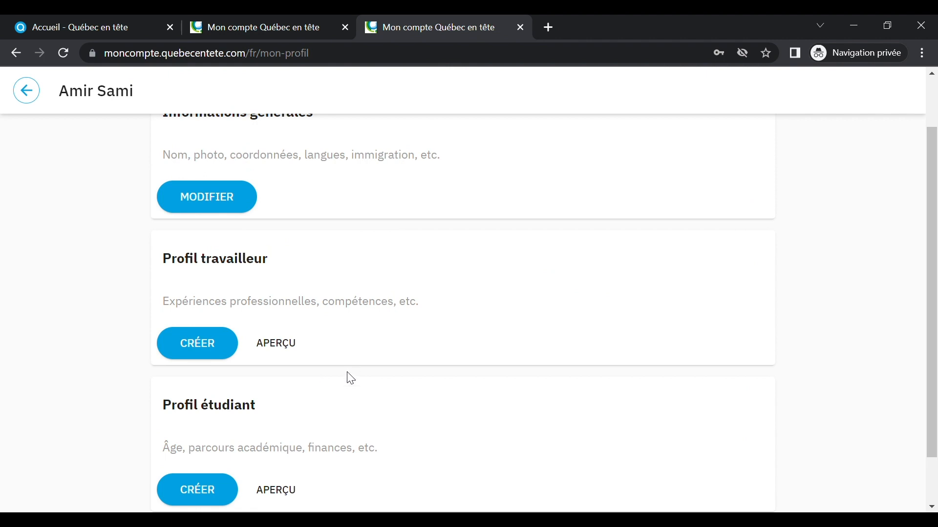
scroll(337, 378, up, 2)
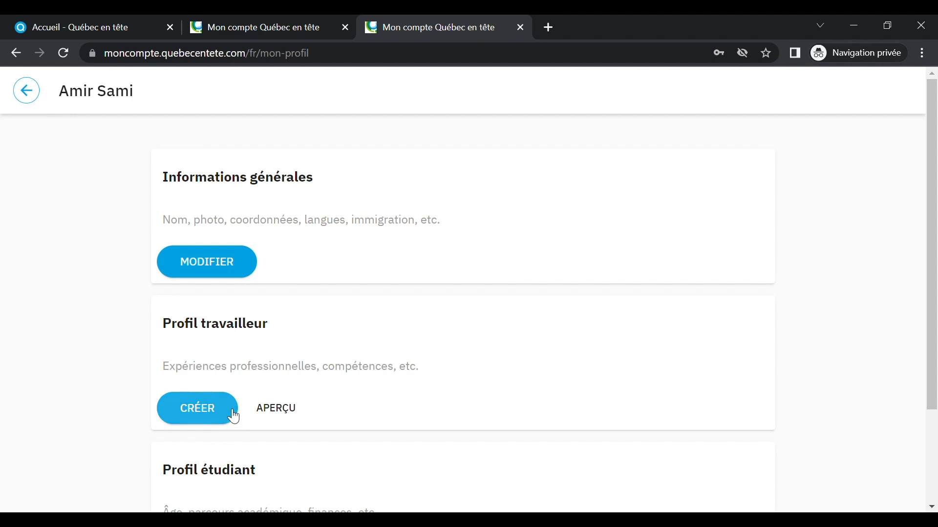
scroll(234, 416, down, 3)
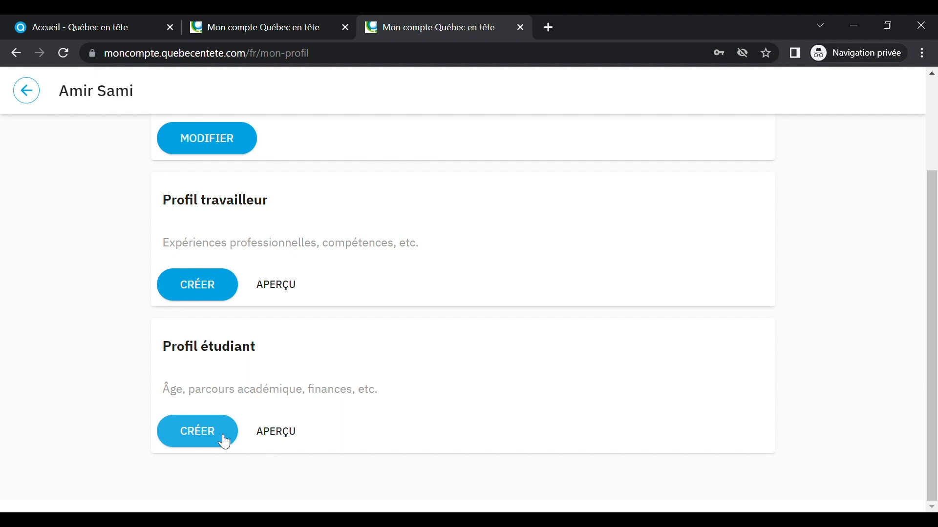
scroll(225, 440, up, 3)
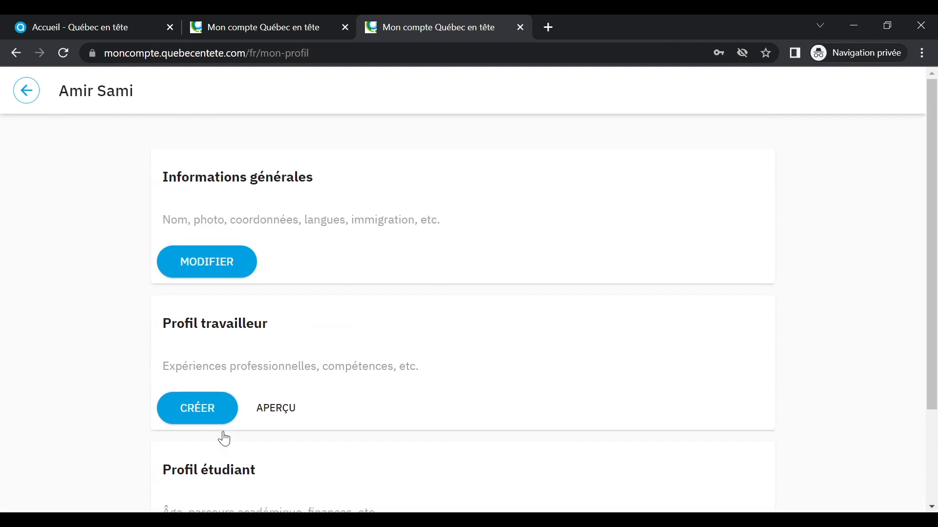
Step: Start editing general information in Français and upload a profile photo
click(254, 266)
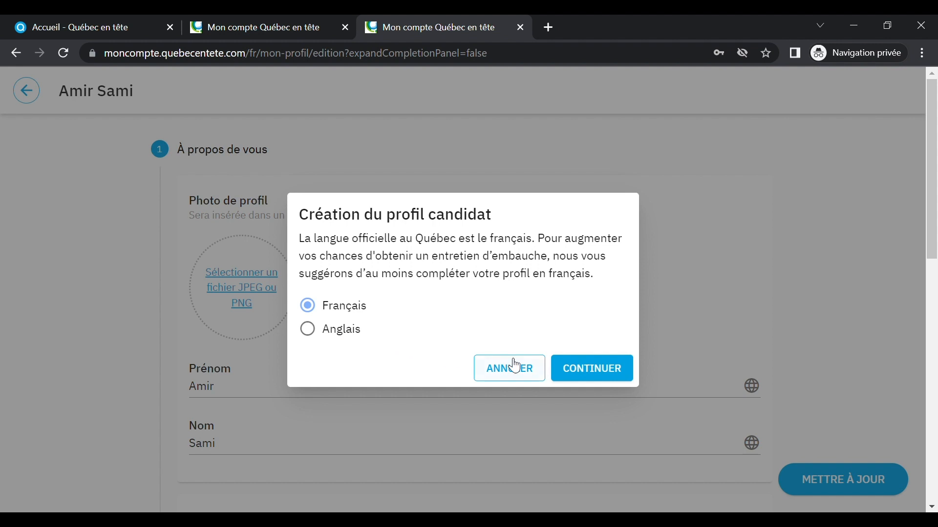
click(599, 371)
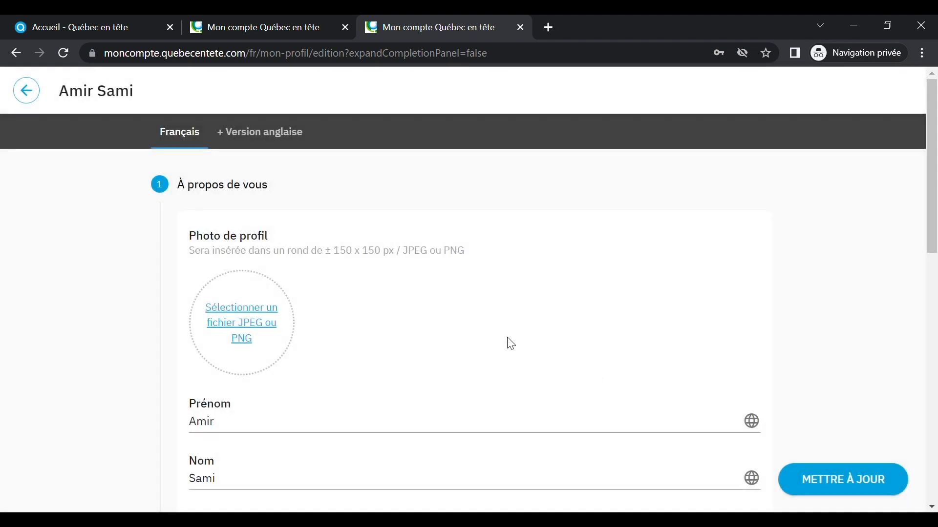
click(237, 321)
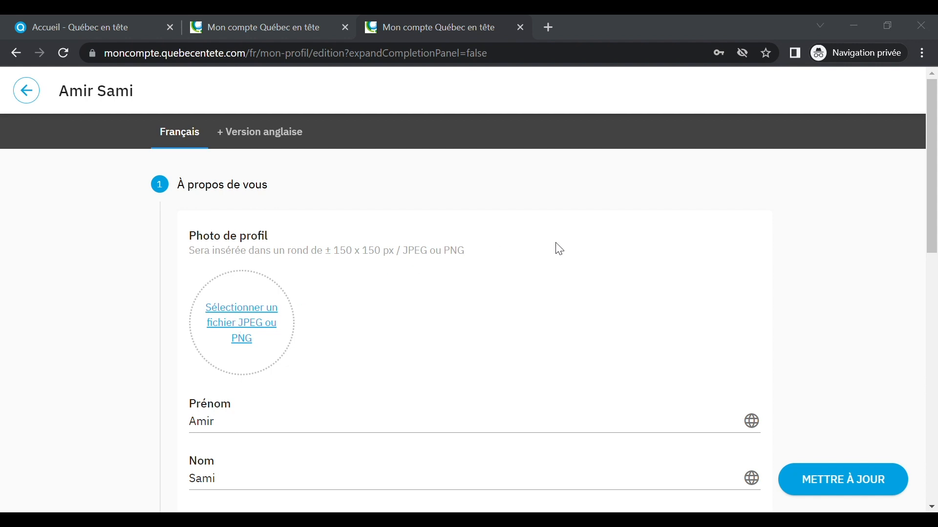
click(697, 201)
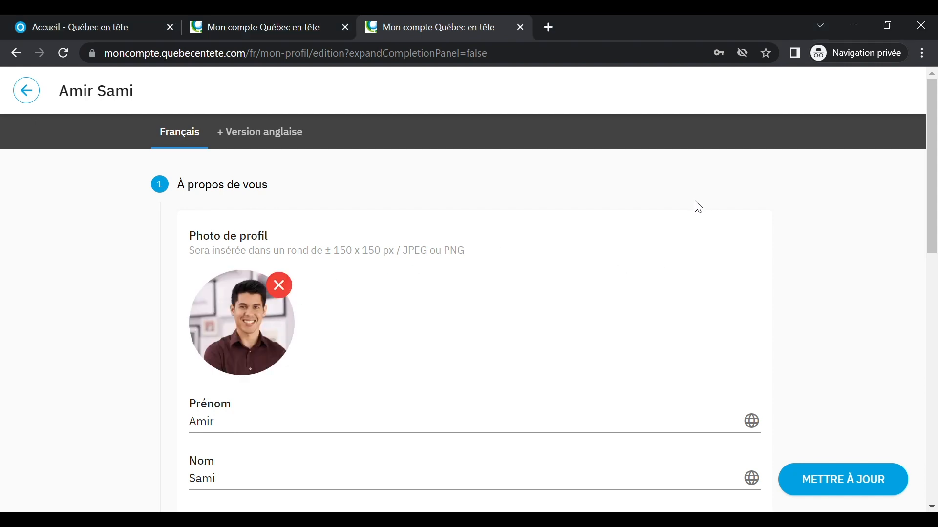
scroll(571, 341, down, 3)
Step: Set both nationality and country of residence to Maroc
click(381, 430)
scroll(760, 268, down, 15)
scroll(756, 403, down, 20)
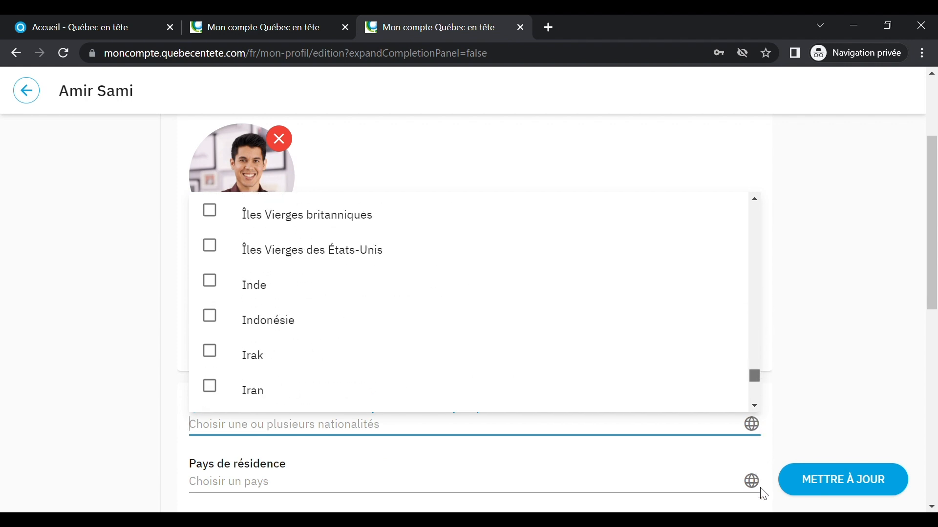
click(348, 268)
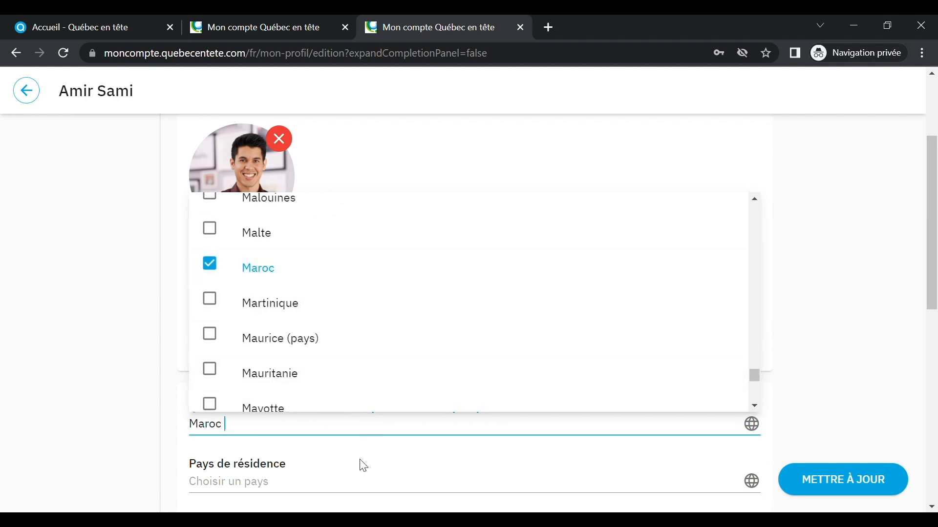
click(307, 483)
scroll(752, 285, down, 15)
scroll(749, 403, down, 20)
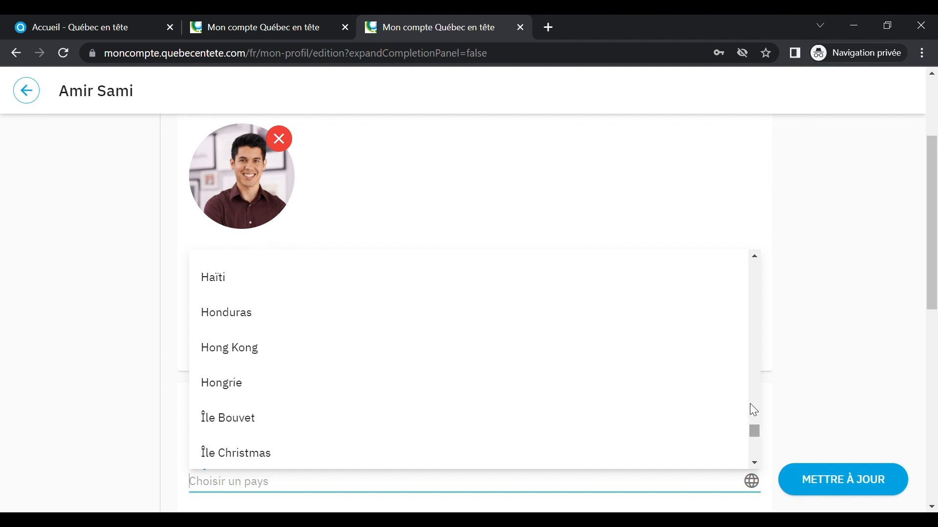
click(225, 379)
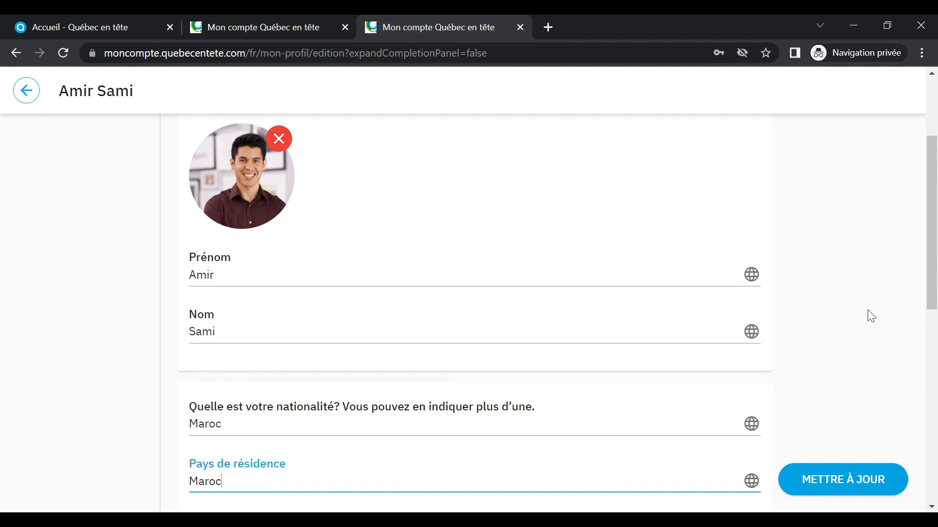
scroll(782, 318, down, 4)
click(268, 326)
Step: Enter Casablanca as the city and write the presentation on computing studies and Java/.NET experience
text(Casablanca)
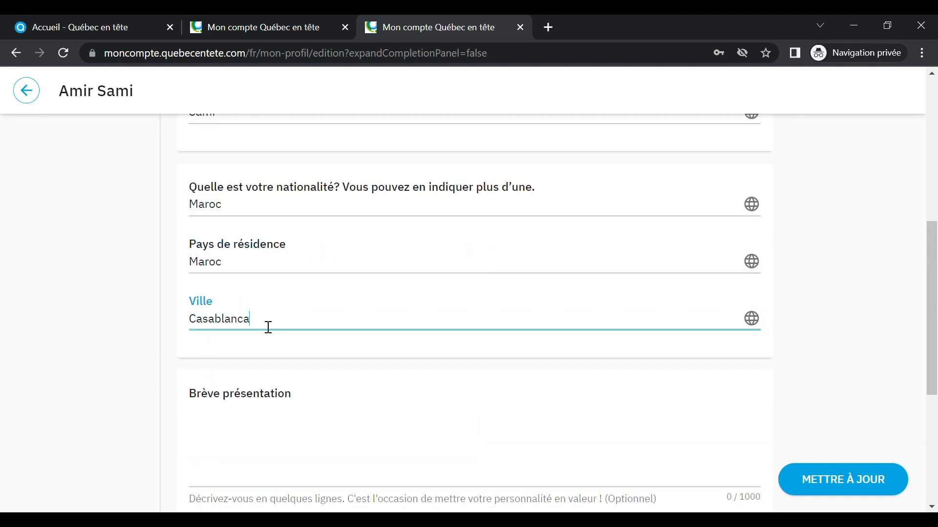
click(297, 429)
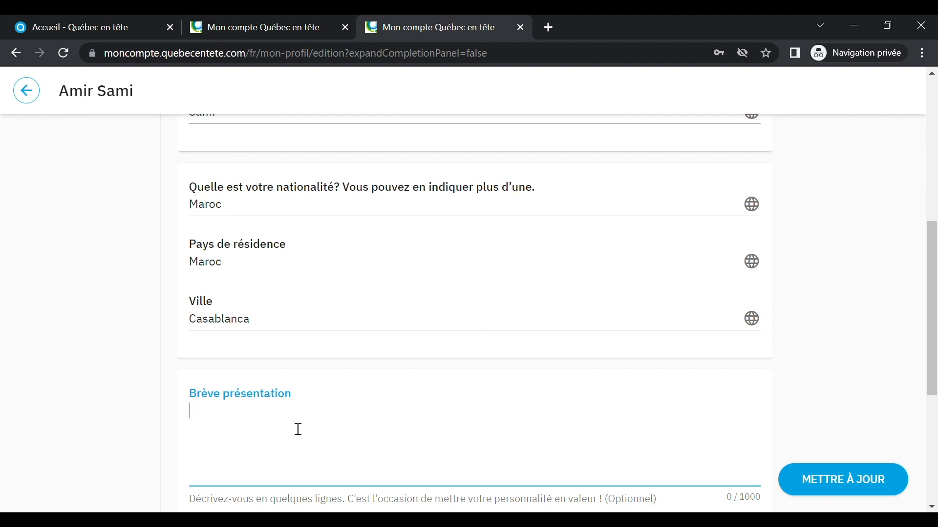
text(J'ai réalisé des études unive)
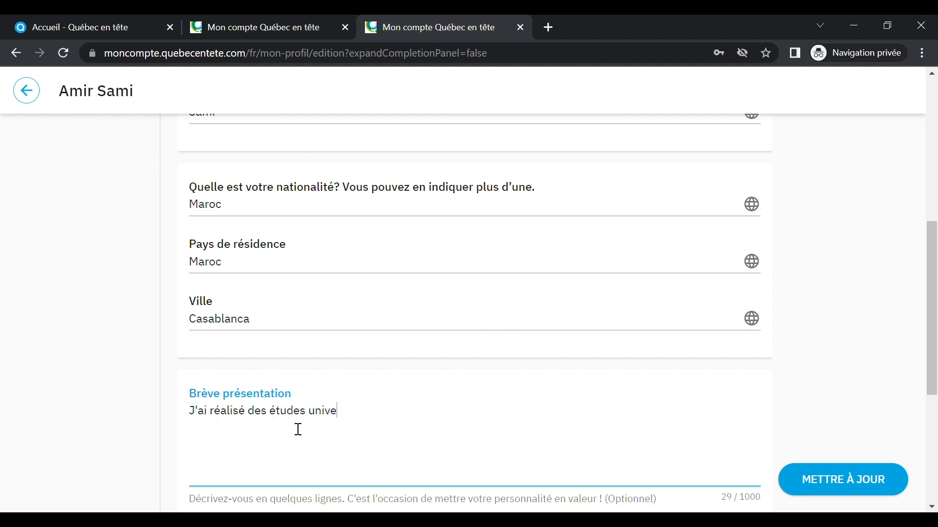
text(rsitaires en informatique.)
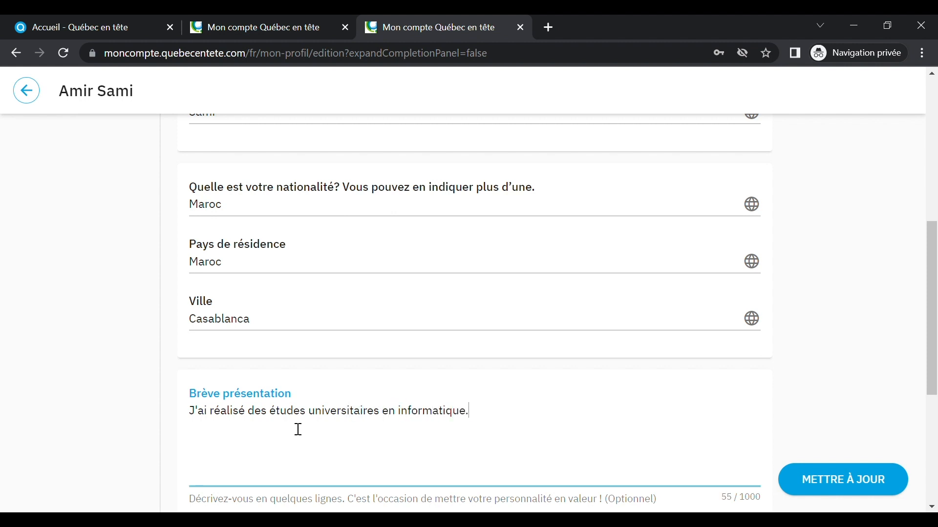
text(  Je compte 5 années d'expérienc)
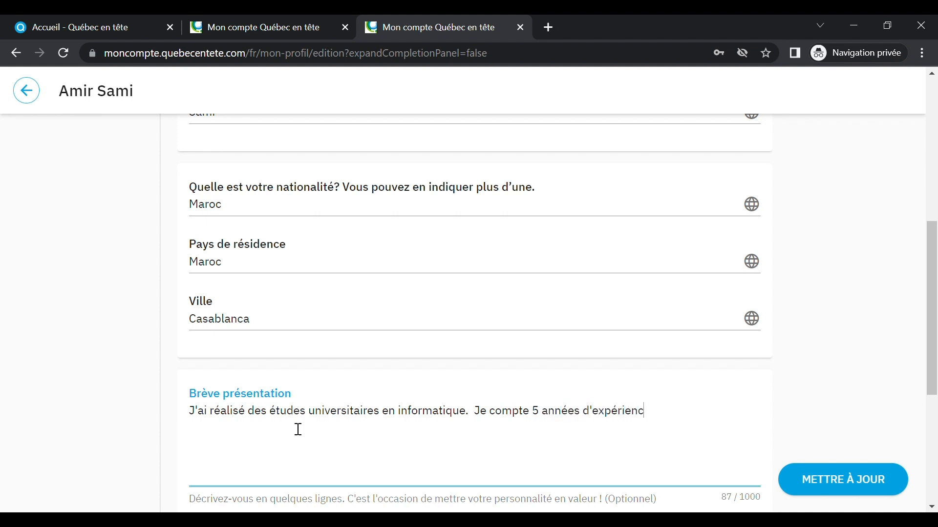
text(e à titre de développeur J)
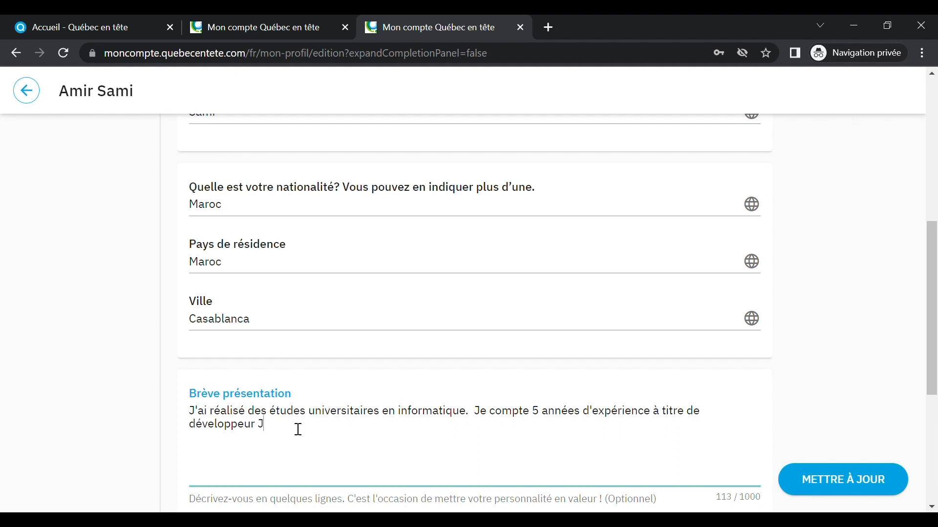
text(ava ainsi que 2 années en tant que développeur)
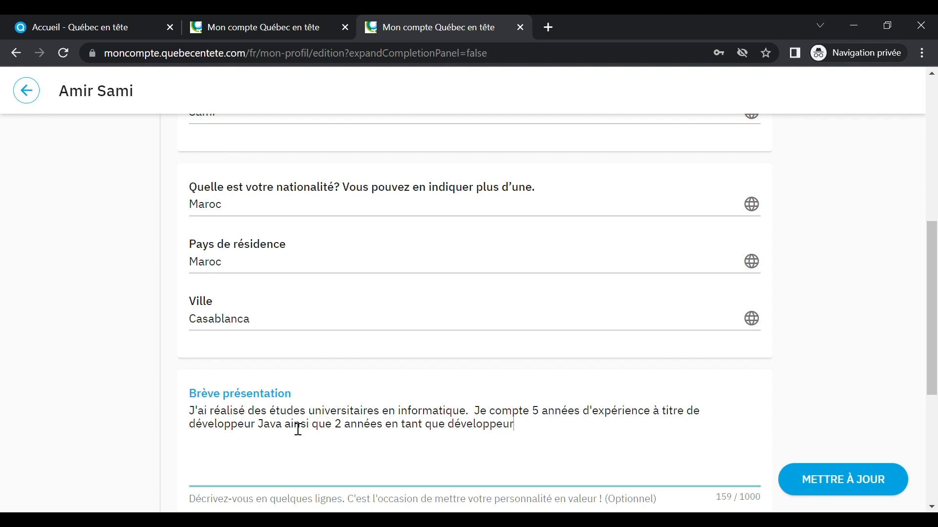
text( .Ne)
key(BackSpace)
text(ET.)
scroll(651, 421, down, 4)
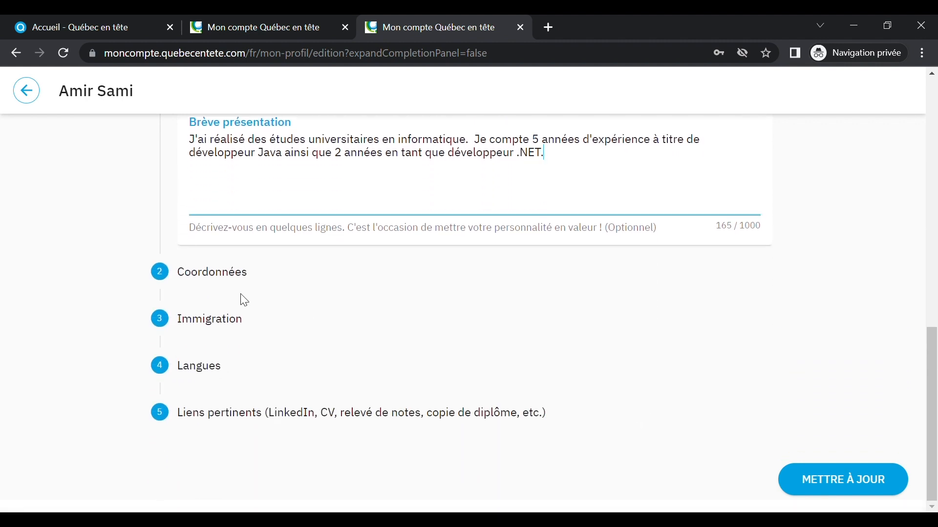
Step: Expand Coordonnées and enter the phone number with Maroc's country code
click(216, 336)
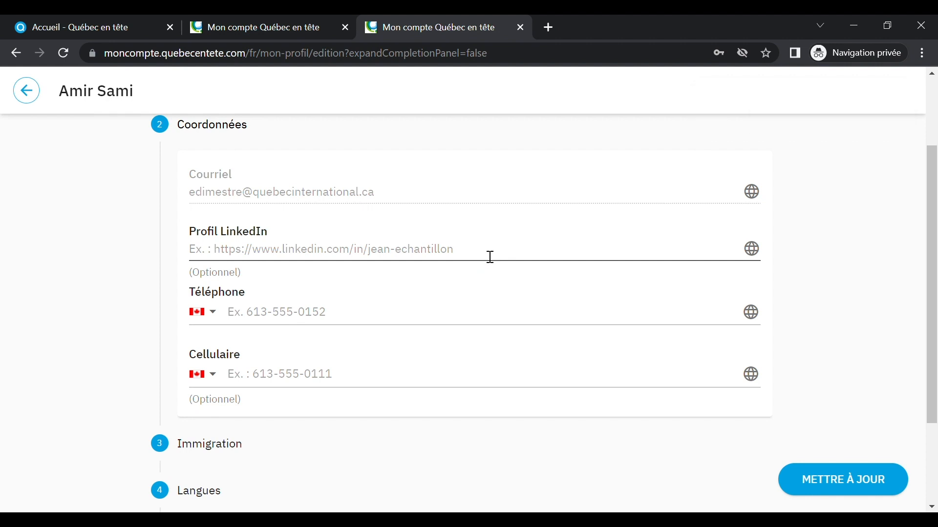
click(213, 312)
drag(509, 300, 510, 387)
scroll(393, 419, down, 3)
click(358, 423)
click(278, 325)
text(1234567)
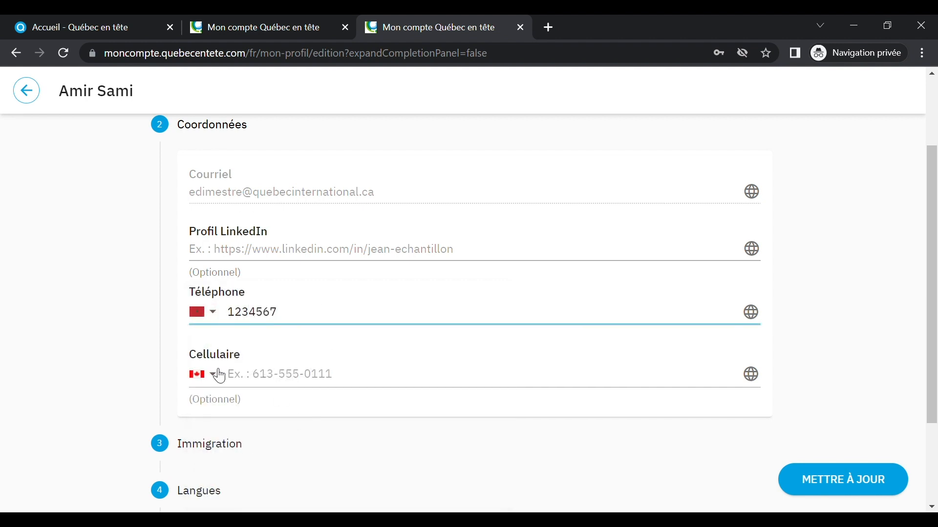
Step: Enter the mobile number with Maroc's country code, then expand the Immigration section
click(219, 376)
drag(508, 298, 508, 395)
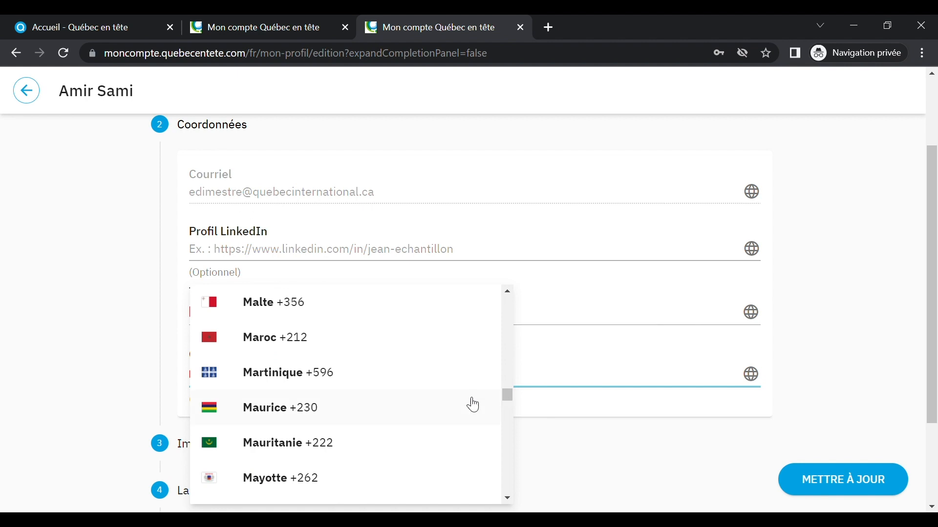
click(288, 342)
click(270, 386)
text(7654321)
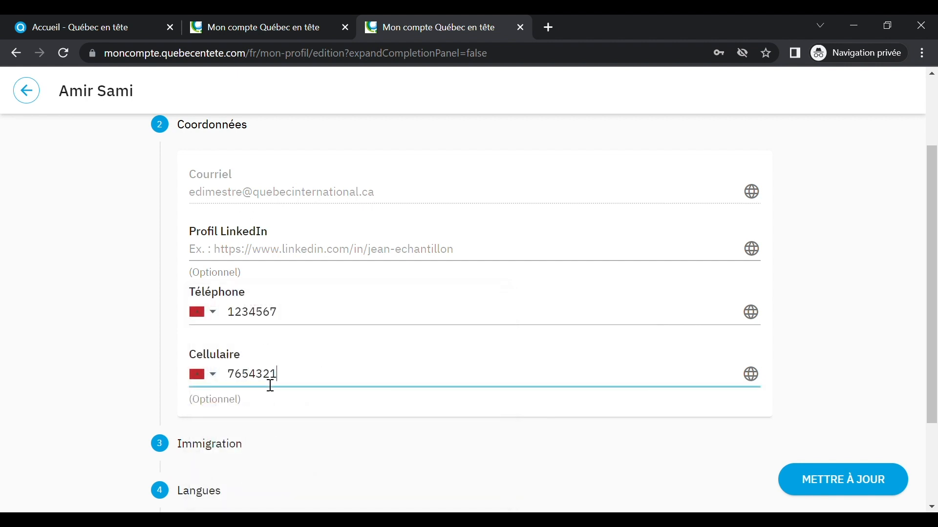
scroll(356, 402, down, 3)
click(227, 323)
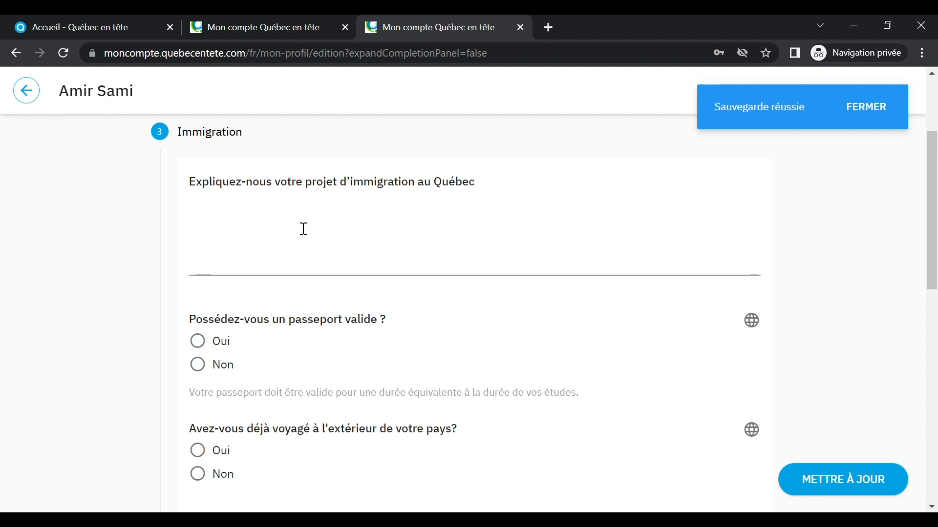
Step: Write three immigration-project lines: 'Je souhaite développer ma carrière...', 'Le Québec a retenu mon attention car...', 'Le Québec me semble une destination de choix pour..'
click(300, 222)
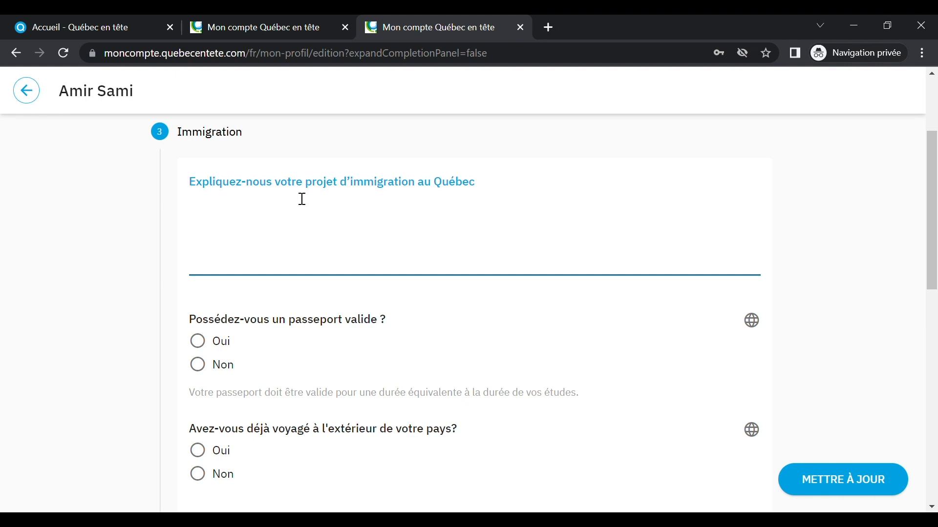
text(Je souhaite déve)
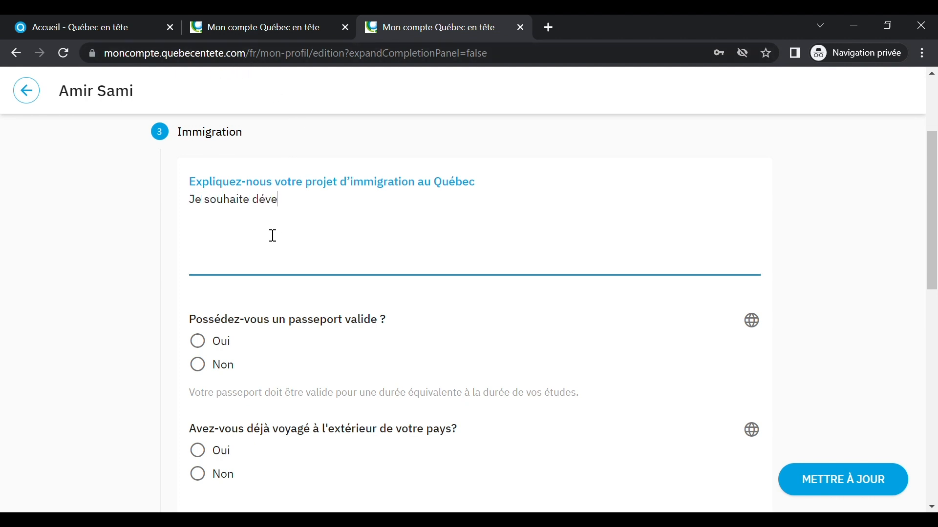
text(lopper ma carrière....)
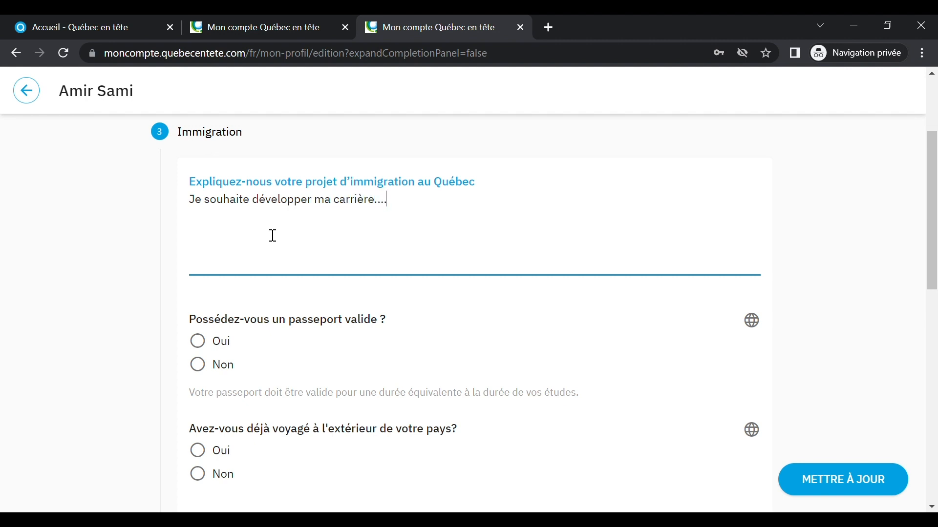
key(Return)
text(Le Québec a retenu mon attention car...)
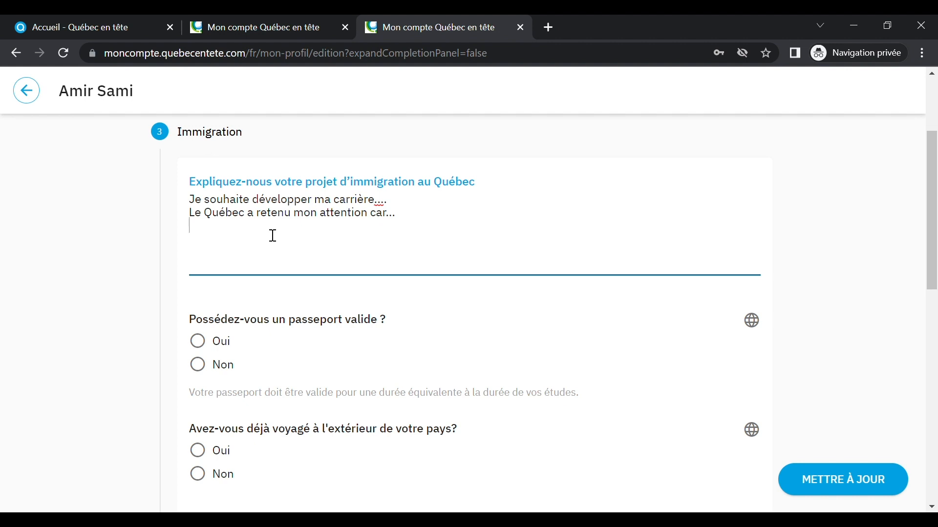
key(Return)
text(Les)
key(BackSpace)
text(Québec me semb)
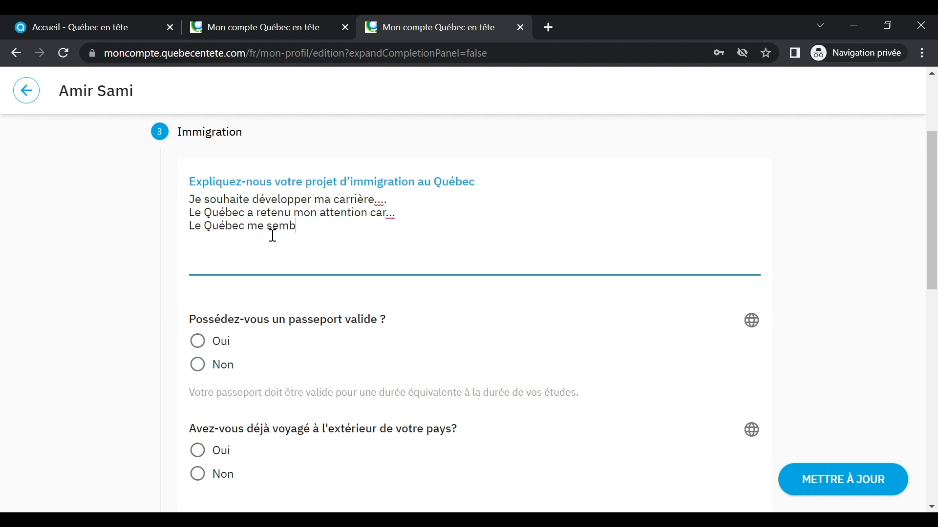
text(le une destination de choix pour...)
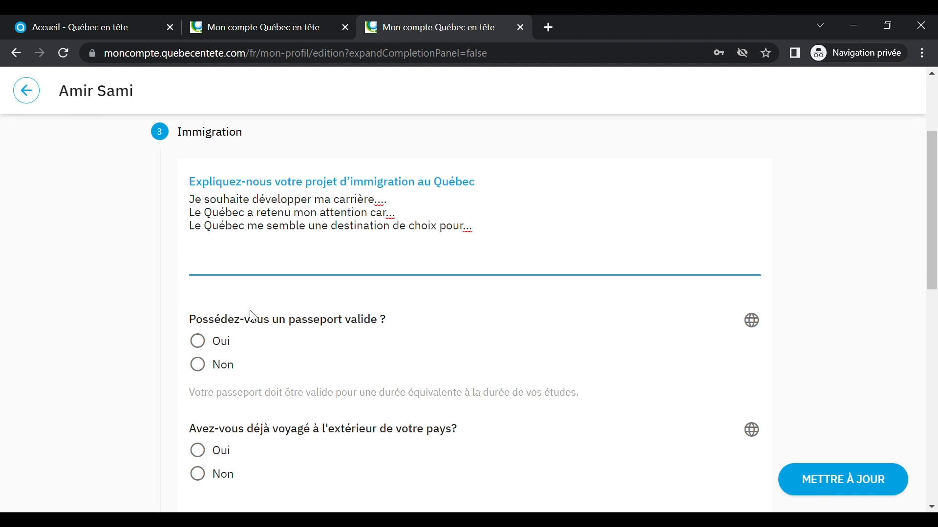
Step: Answer Oui to valid passport and travel abroad, and Non to prior Canada travel and family in Canada
scroll(260, 312, down, 3)
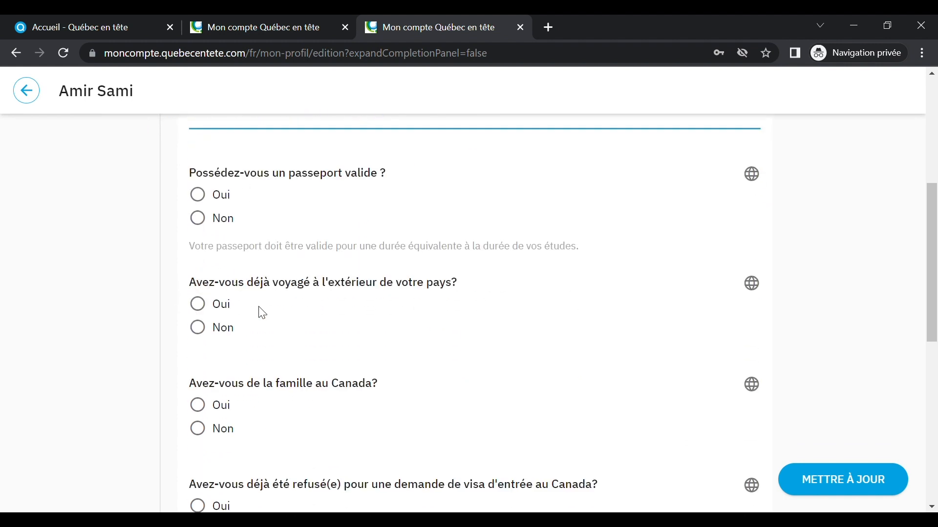
click(207, 201)
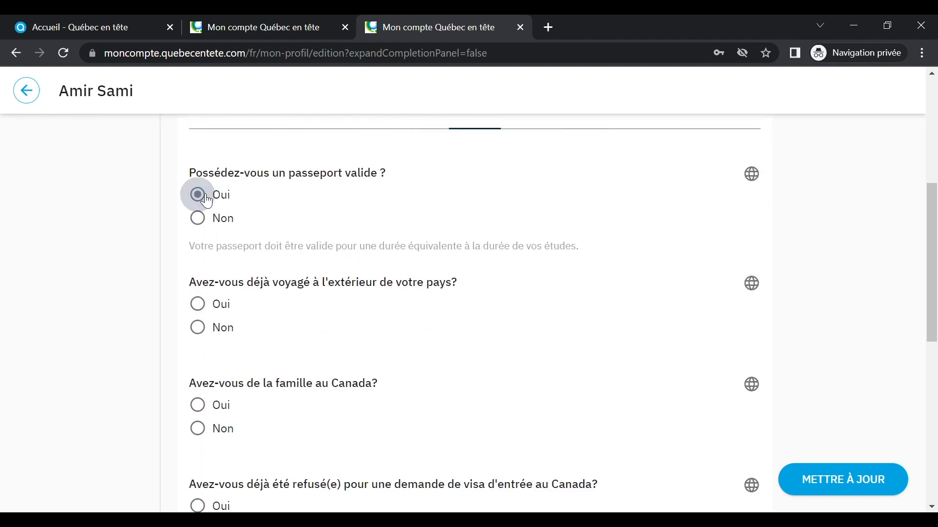
click(206, 305)
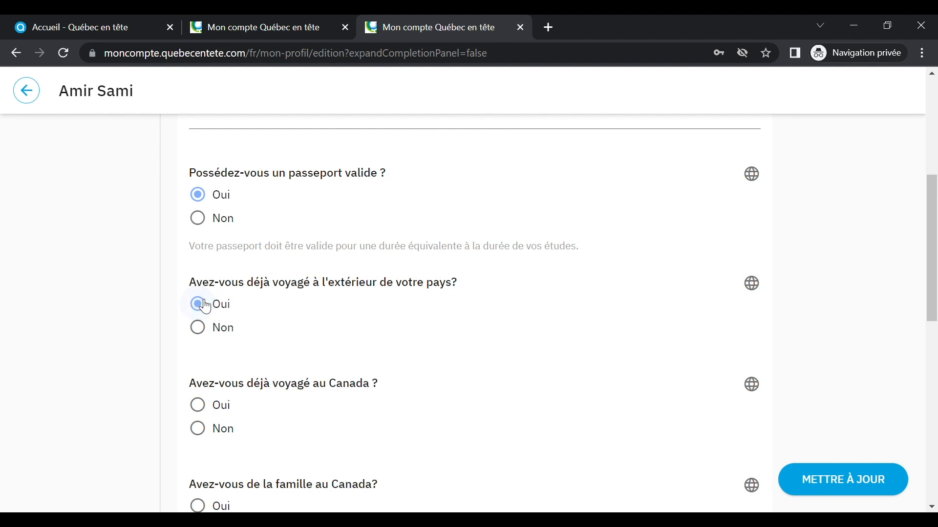
scroll(312, 340, down, 3)
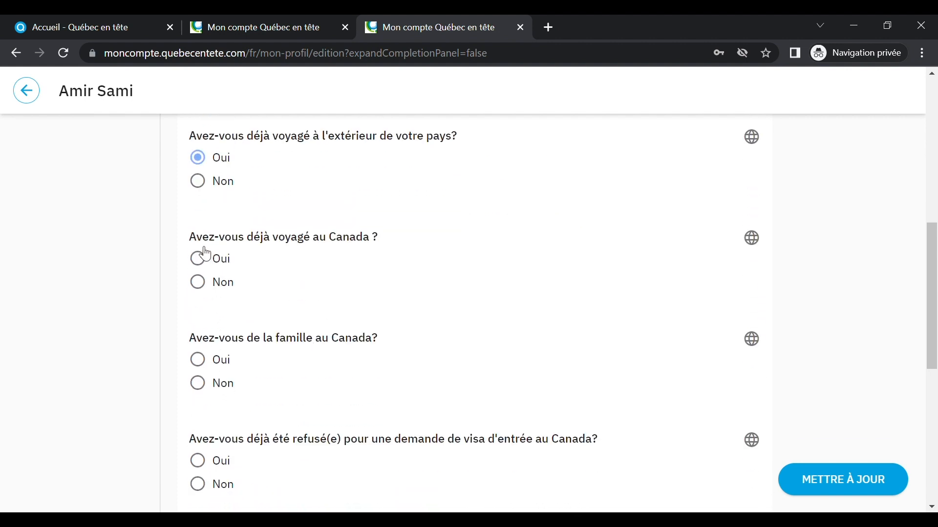
click(196, 282)
click(198, 384)
Step: Answer Non to visa refusal, criminal offence and refused entry, then expand the Langues section
scroll(397, 383, down, 3)
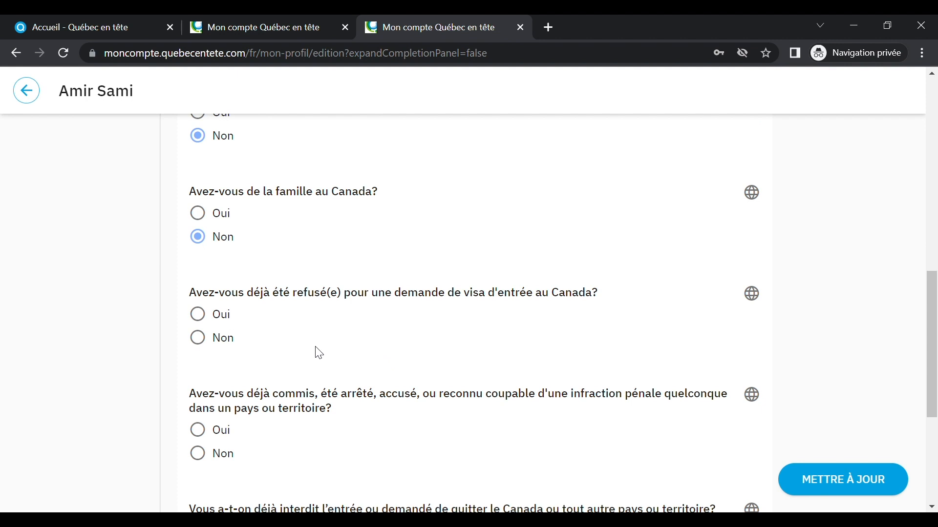
click(203, 343)
scroll(413, 353, down, 3)
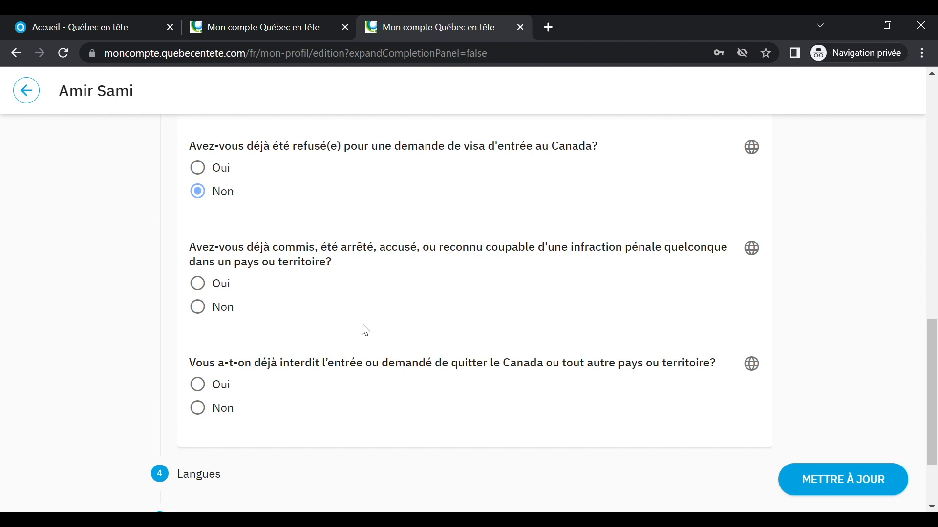
click(209, 308)
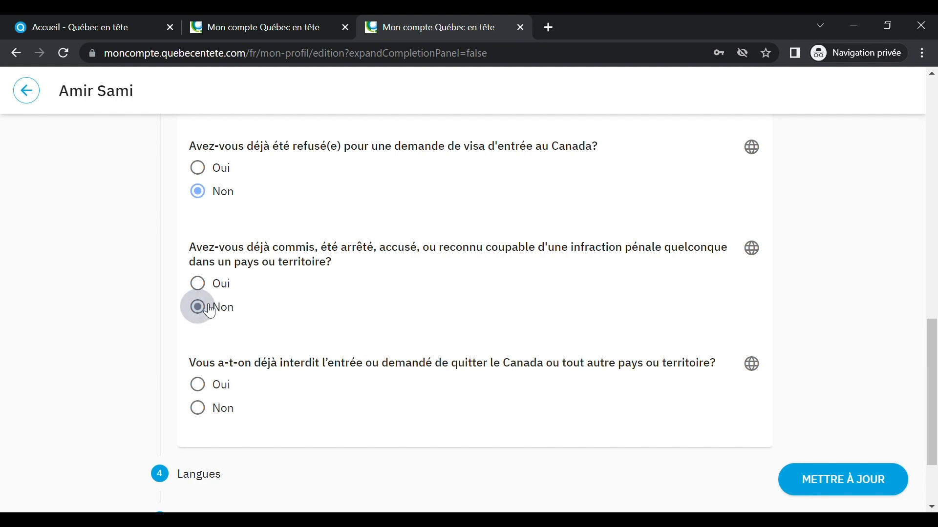
click(206, 415)
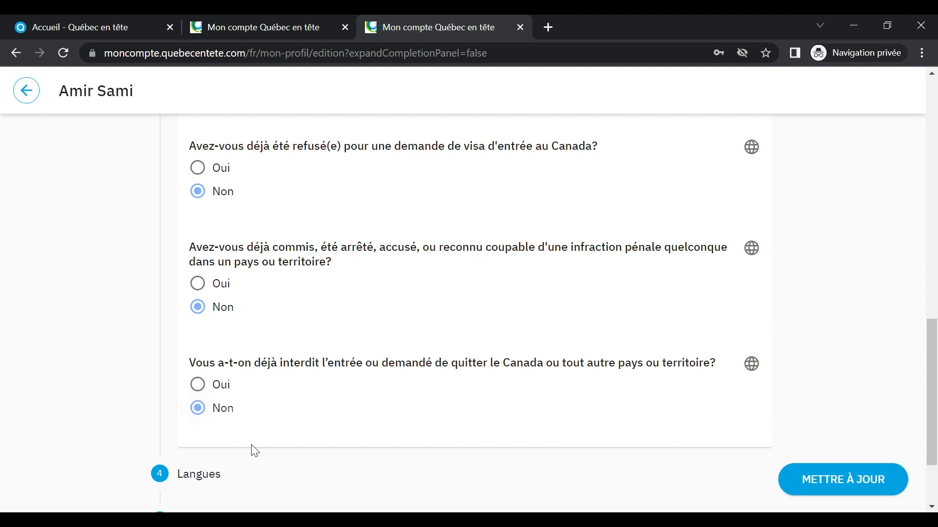
scroll(304, 440, down, 2)
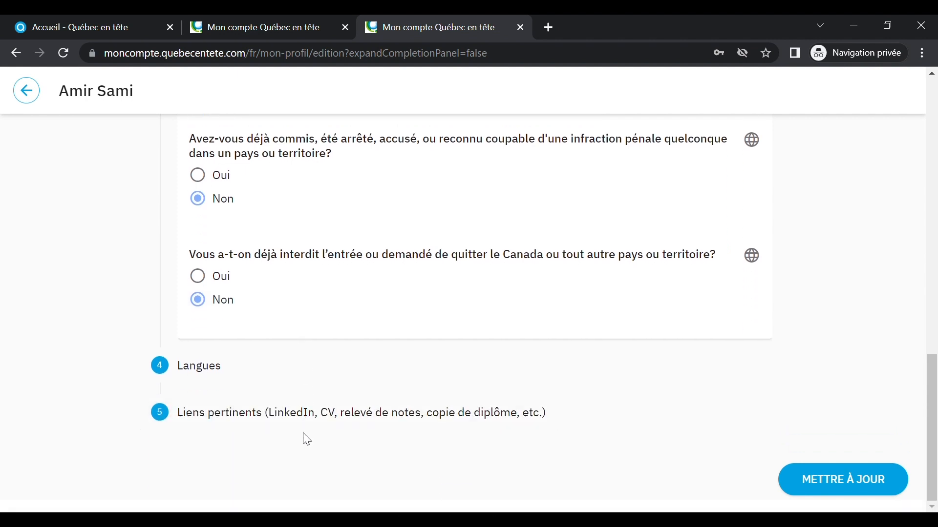
click(209, 365)
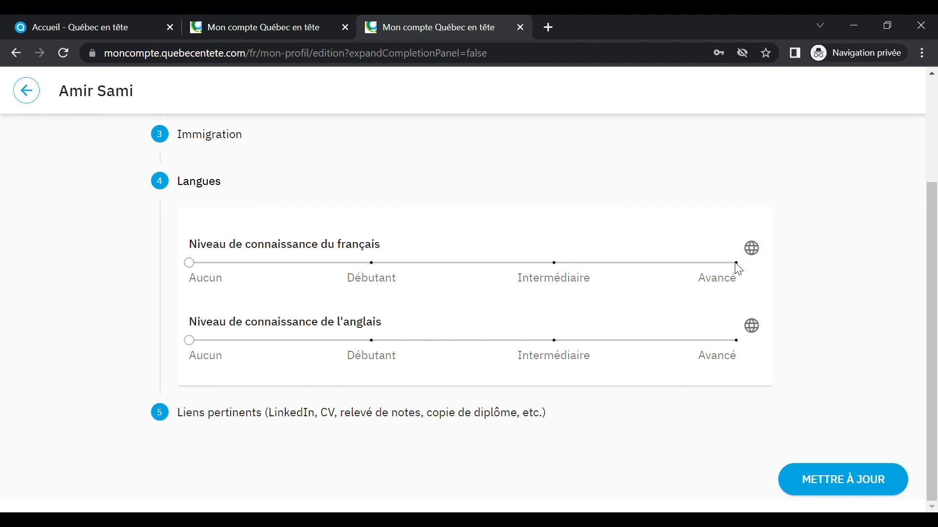
Step: Move the French knowledge slider to Avancé and the English slider to Intermédiaire
drag(190, 266, 731, 268)
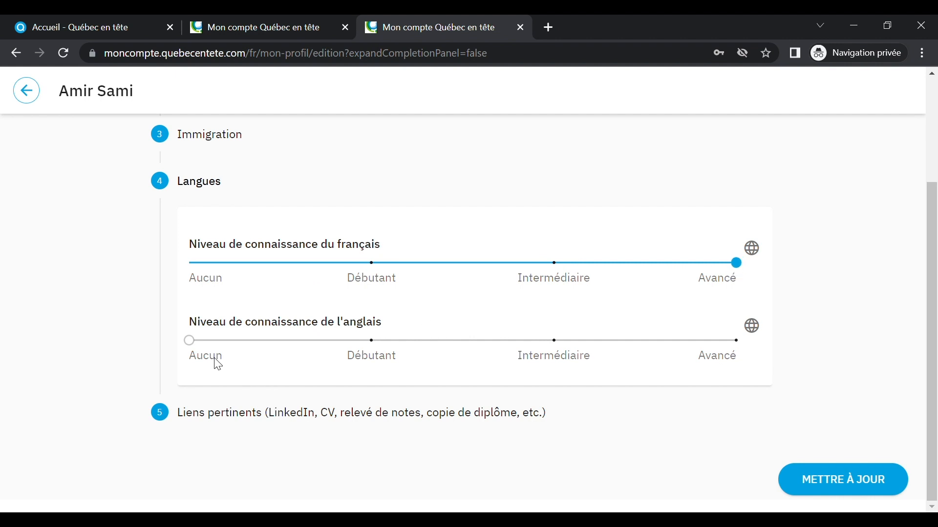
drag(192, 342, 539, 359)
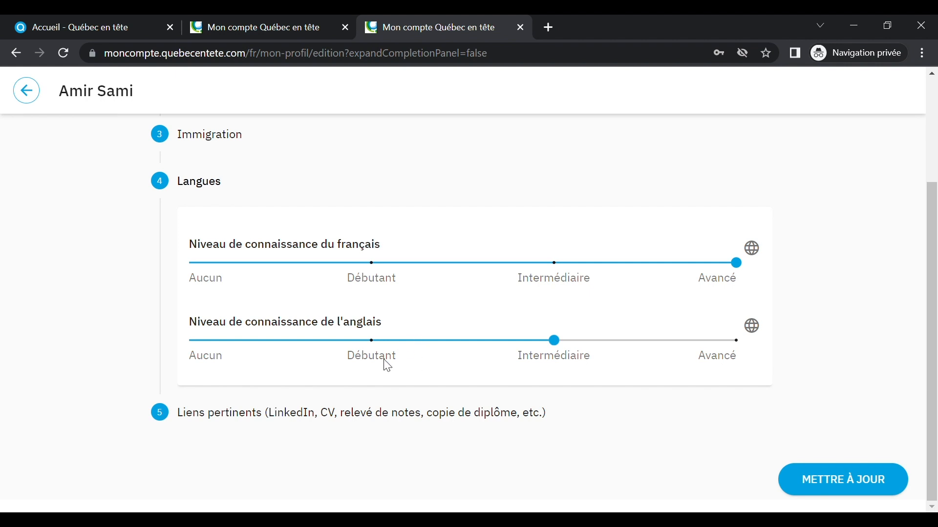
Step: Add a Liens pertinents entry titled 'CV' with a short description naming the candidate
click(344, 421)
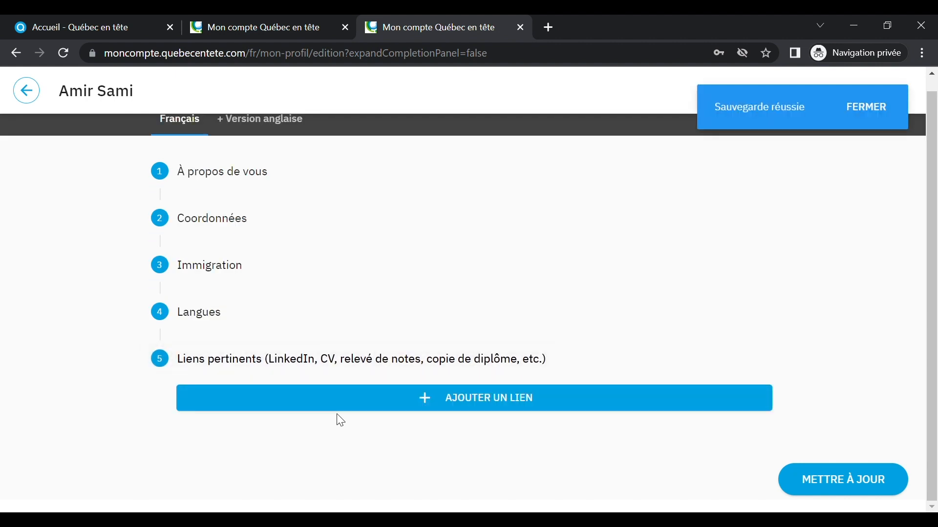
click(458, 399)
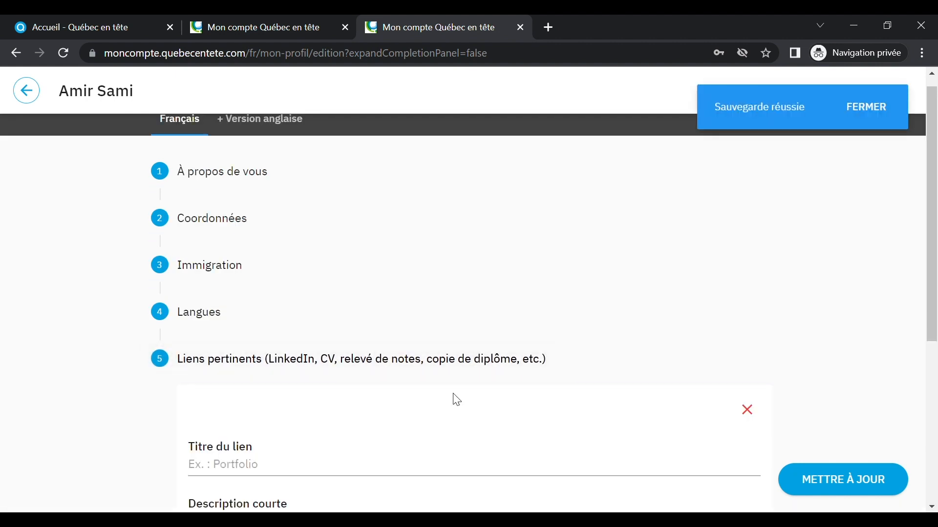
scroll(420, 354, down, 5)
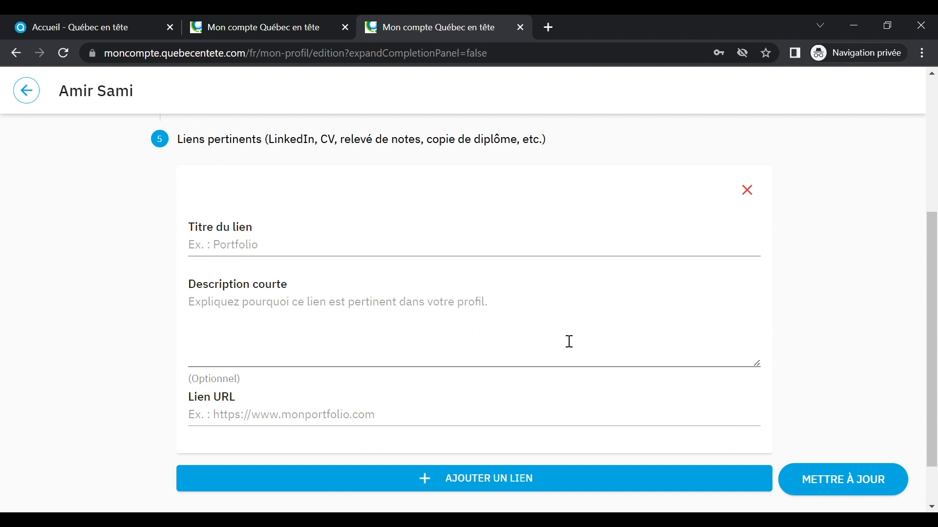
click(324, 255)
text(CB)
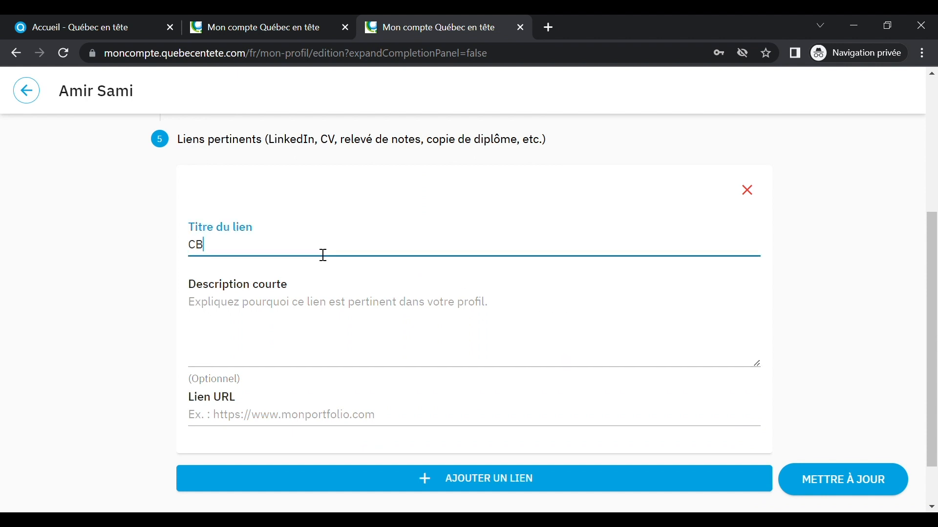
key(BackSpace)
text(V)
click(300, 305)
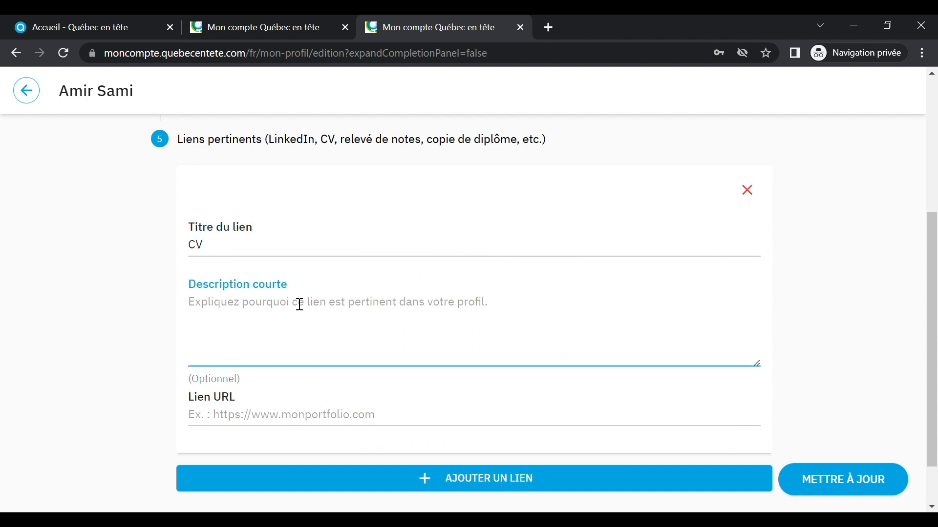
text(CV DE)
key(BackSpace)
key(BackSpace)
key(BackSpace)
text(de )
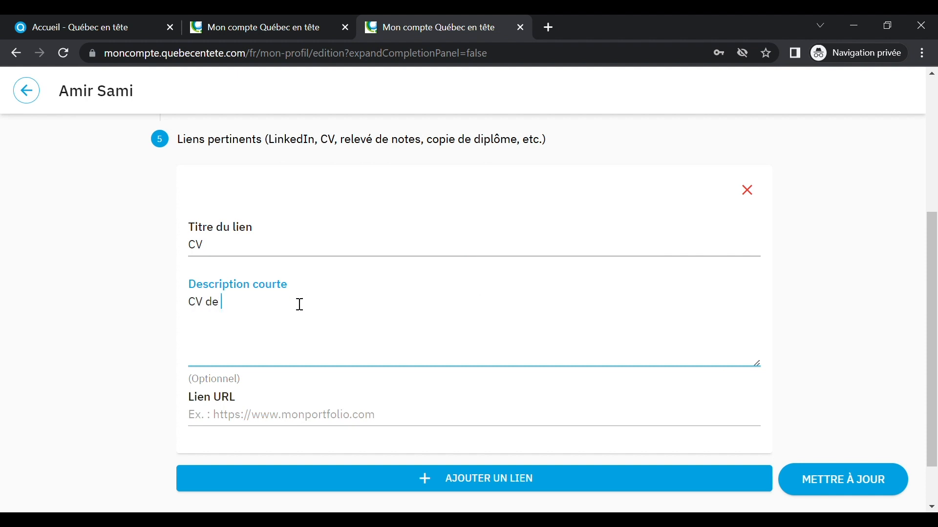
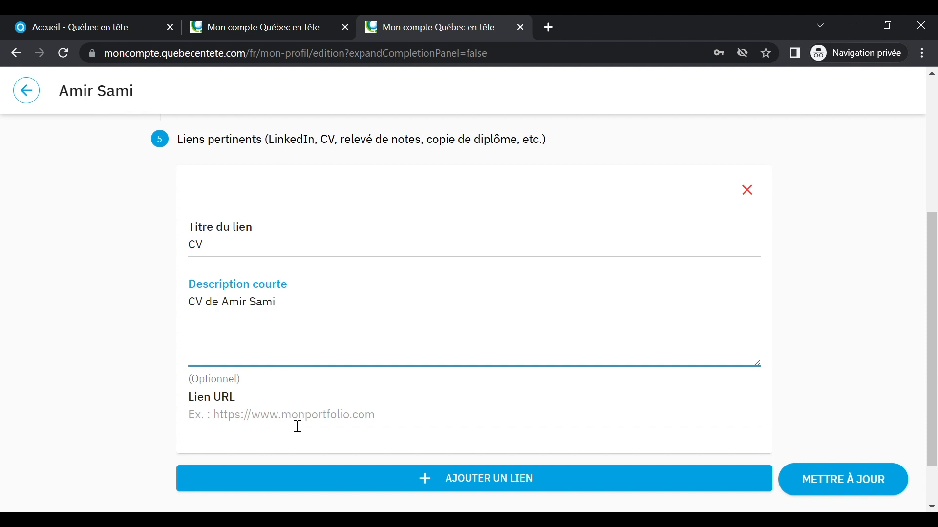
Step: Retitle the link 'Portfolio', clear its description, then remove the draft link card
click(272, 256)
key(BackSpace)
key(BackSpace)
text(Port)
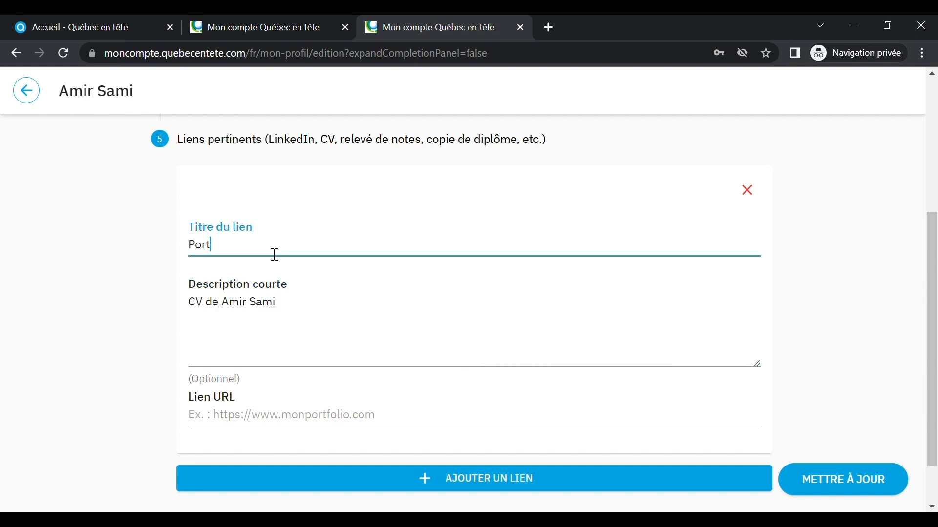
text(folio)
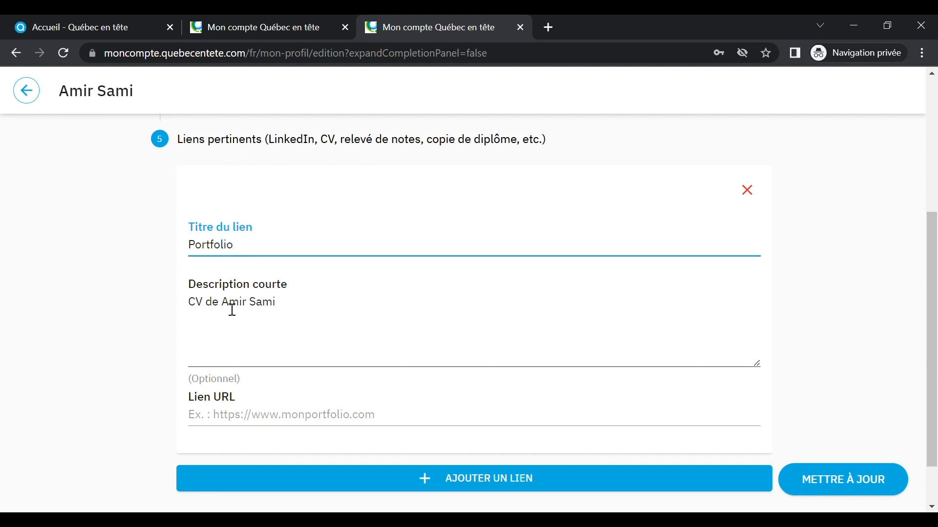
drag(276, 305, 168, 310)
key(BackSpace)
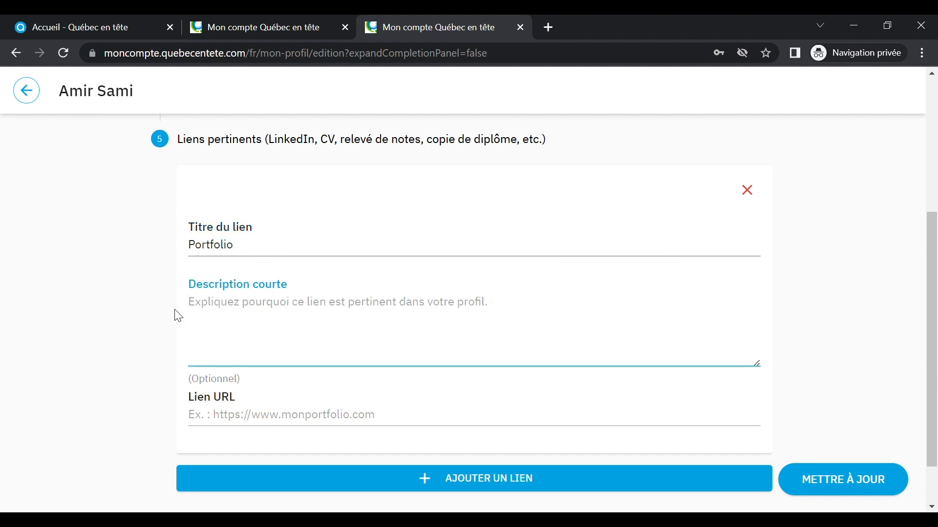
click(748, 191)
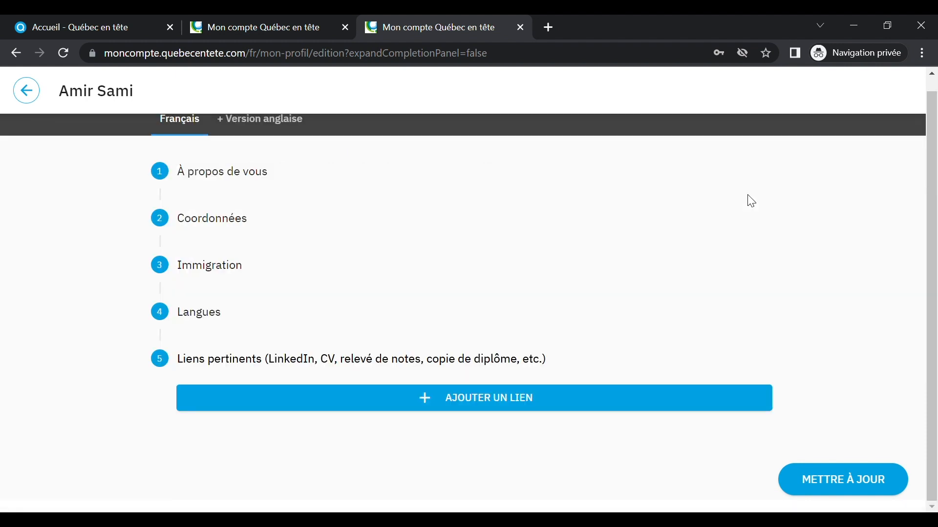
Step: Save the general information with METTRE À JOUR and open Profil travailleur for editing
click(888, 491)
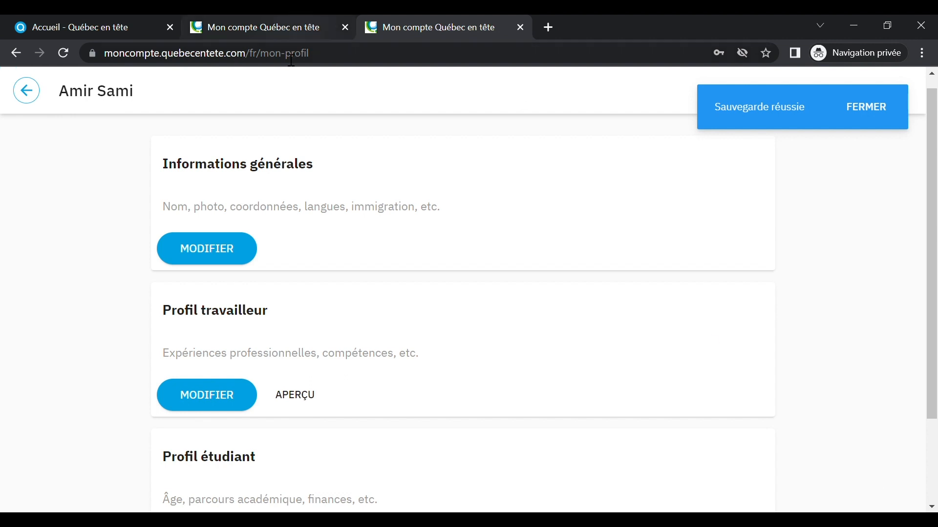
scroll(219, 371, down, 2)
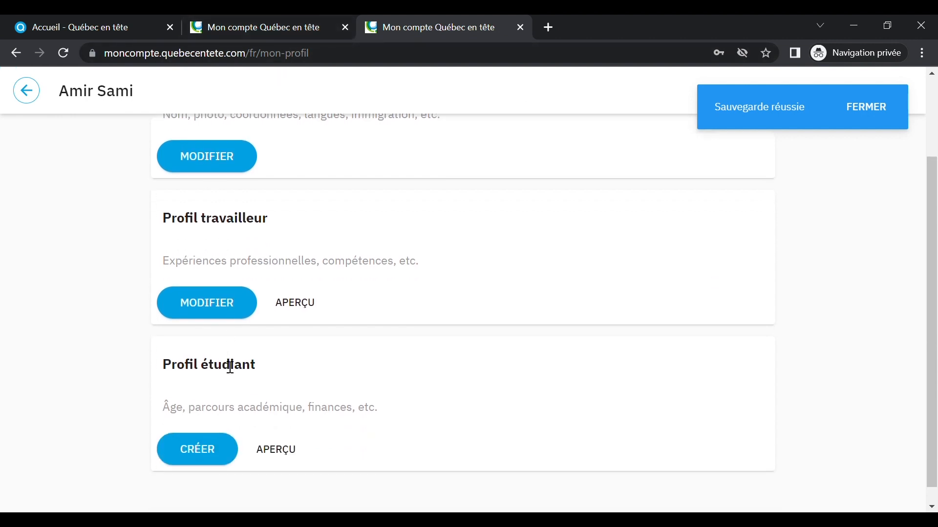
click(226, 293)
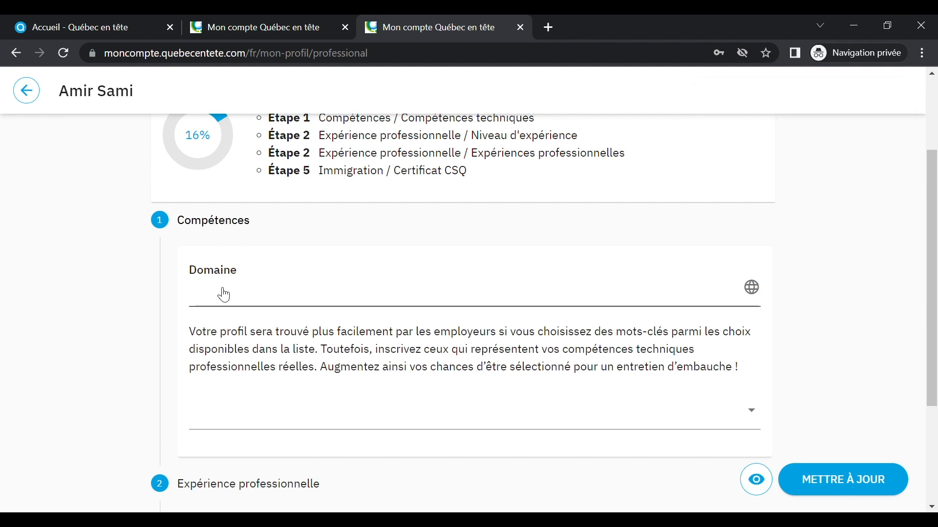
Step: Tick 'Sciences et technologies de l'information' in the Domaine list and close the list
click(242, 299)
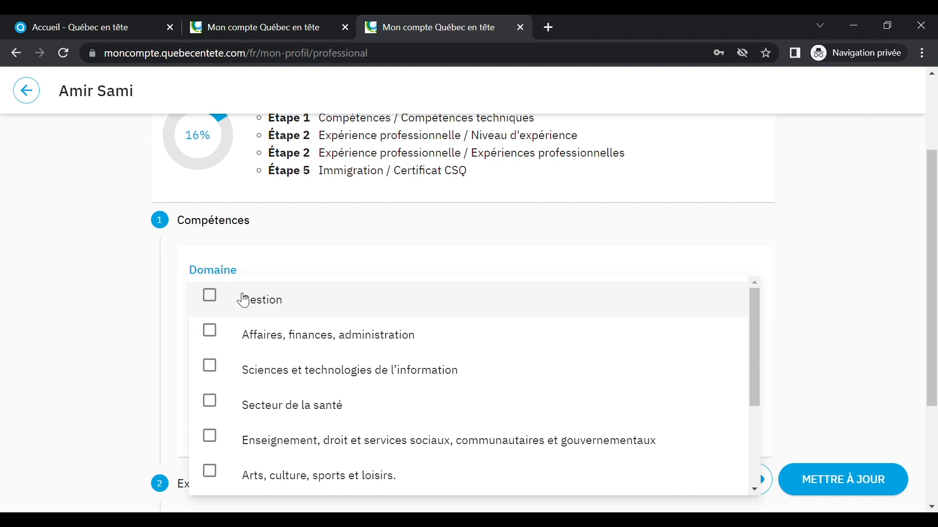
click(217, 371)
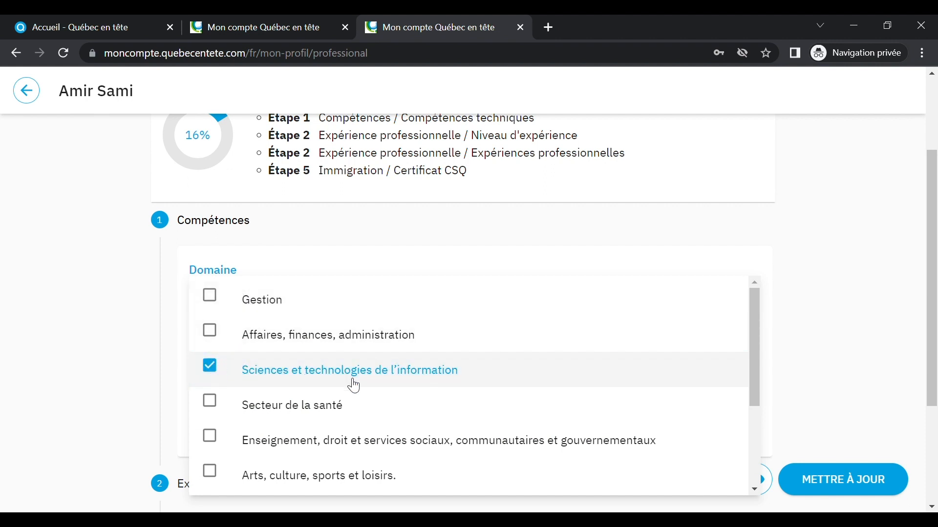
click(859, 308)
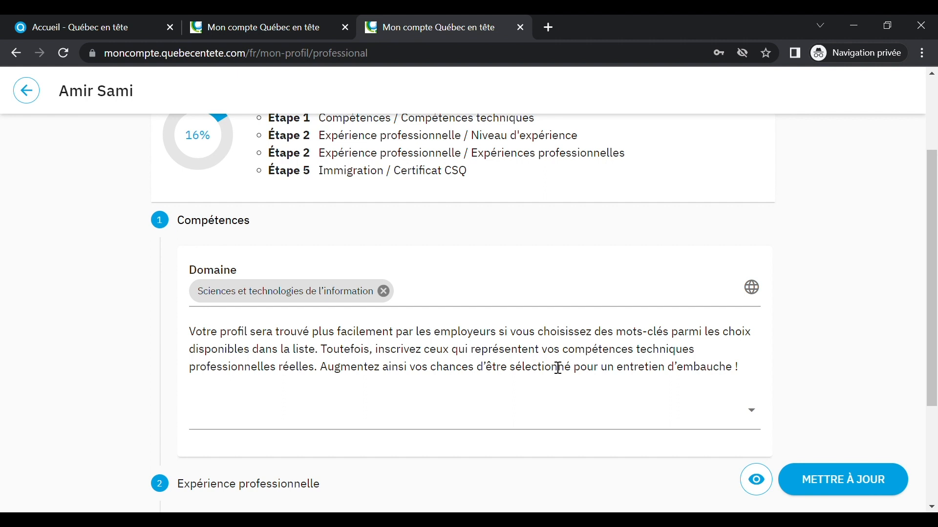
click(410, 424)
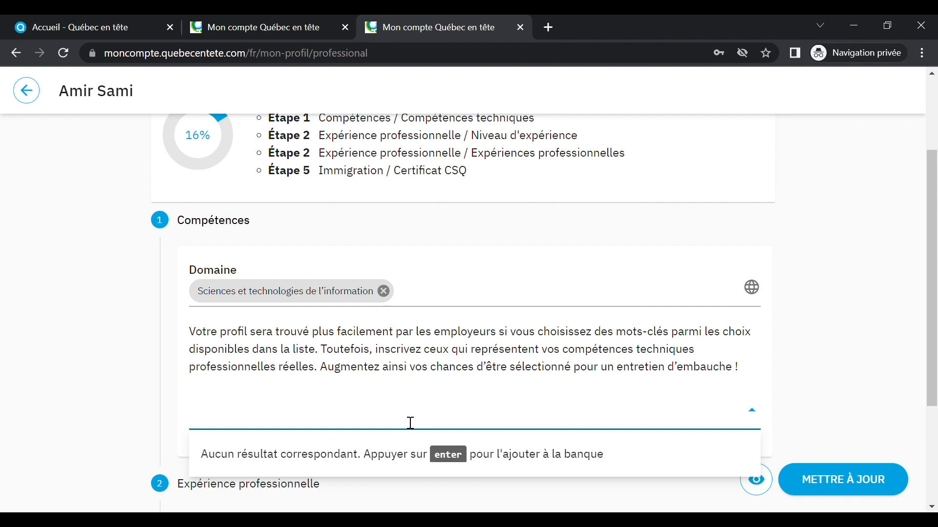
Step: Search the skill keywords for 'java', then clear the search and close the suggestions
text(java)
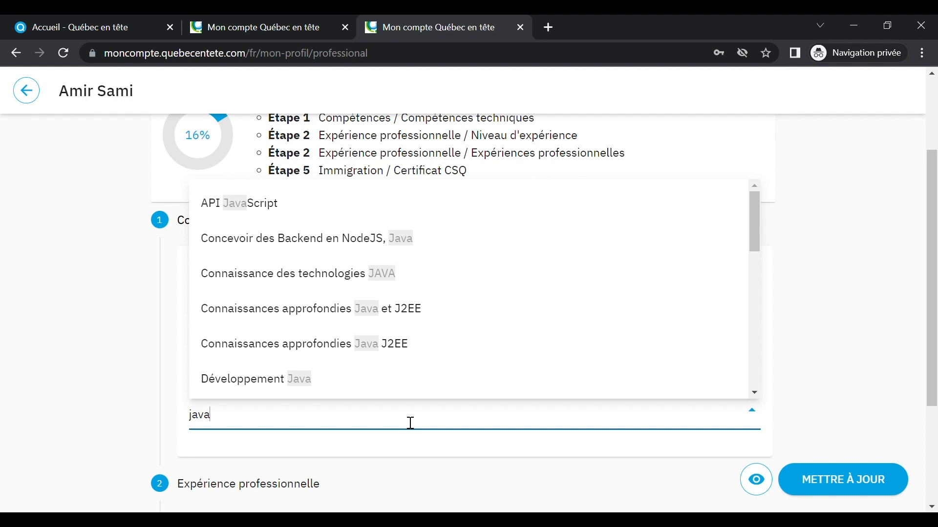
key(BackSpace)
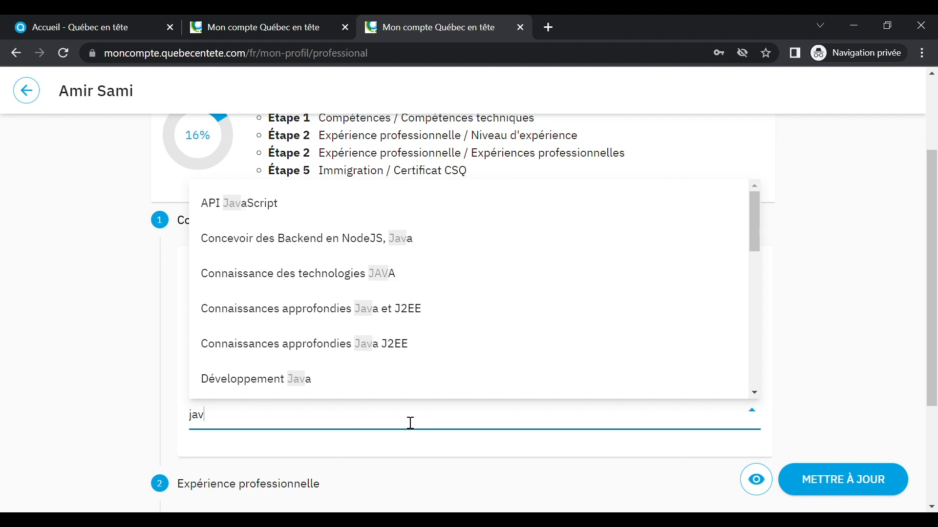
key(BackSpace)
key(BackSpace)
key(BackSpace)
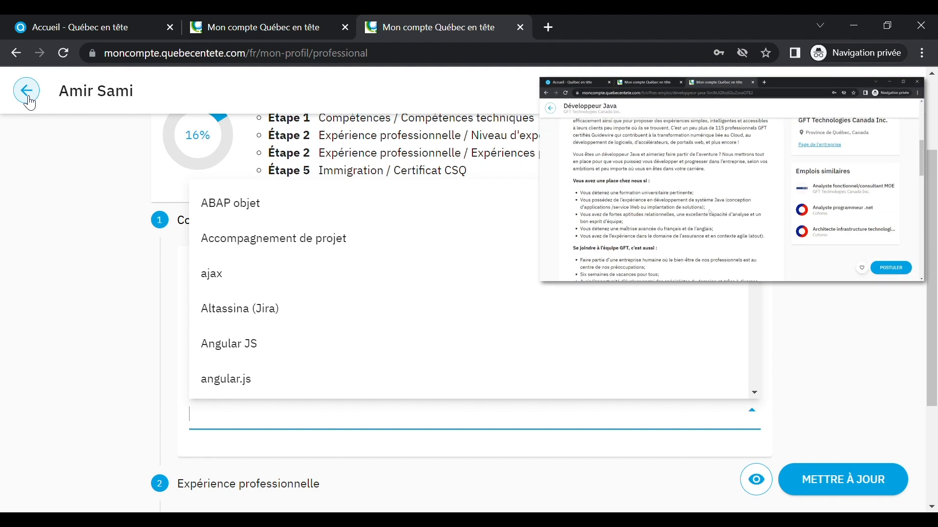
click(28, 93)
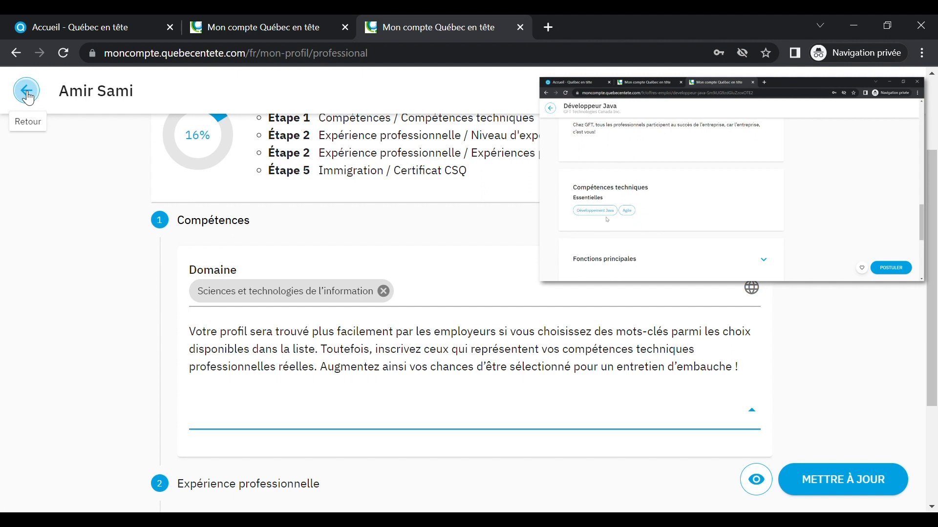
scroll(352, 318, down, 2)
click(353, 318)
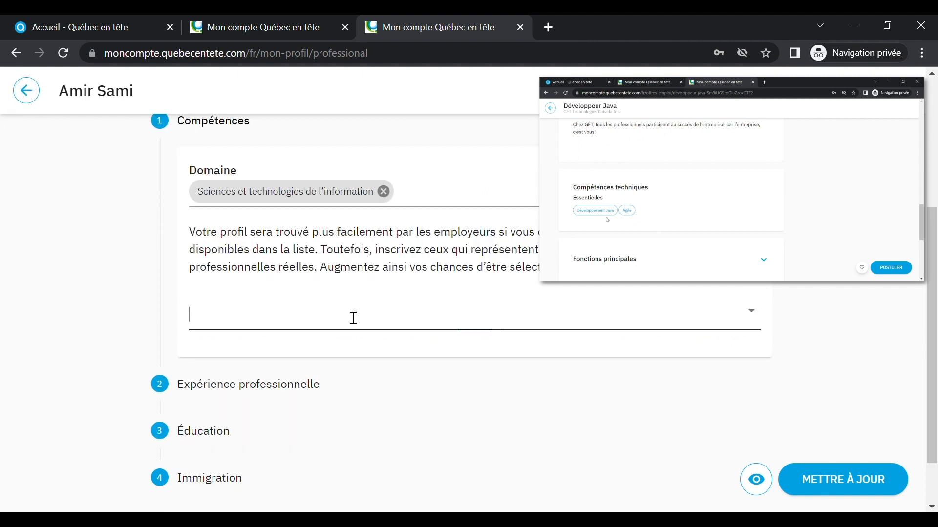
Step: Add 'connaissance des technologies .NET' as a skill from the keyword suggestions
text(dévelo)
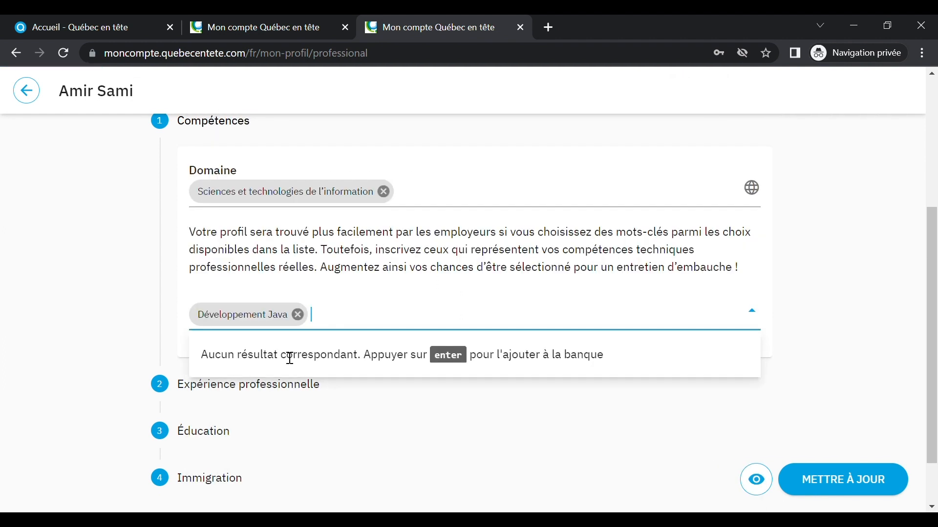
text(.net)
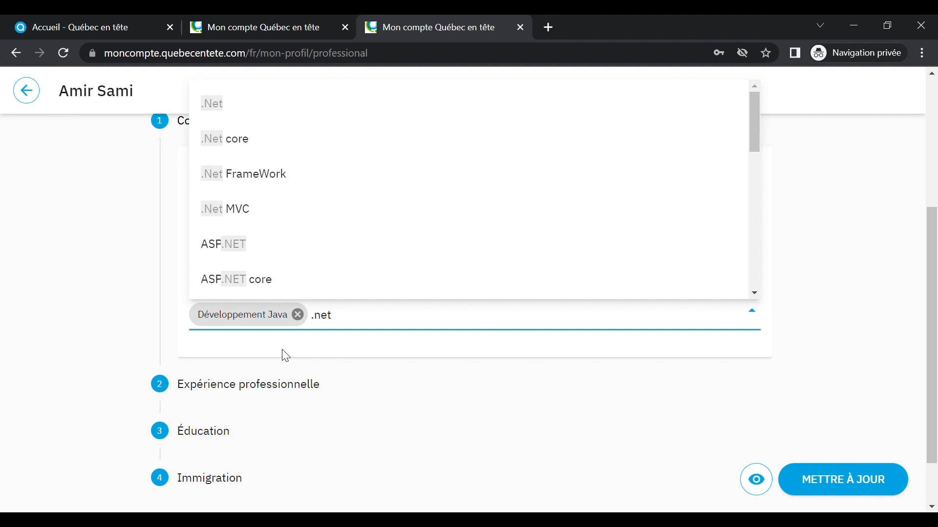
scroll(333, 194, down, 5)
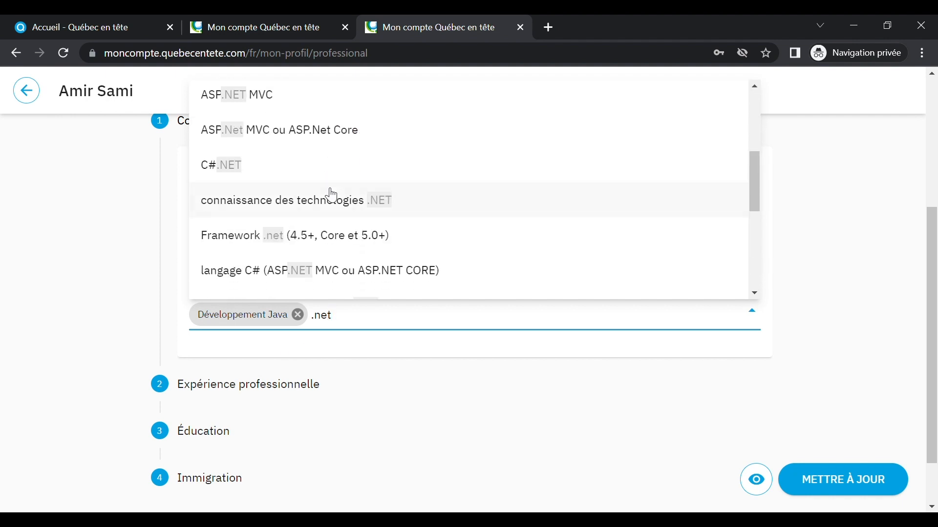
click(313, 208)
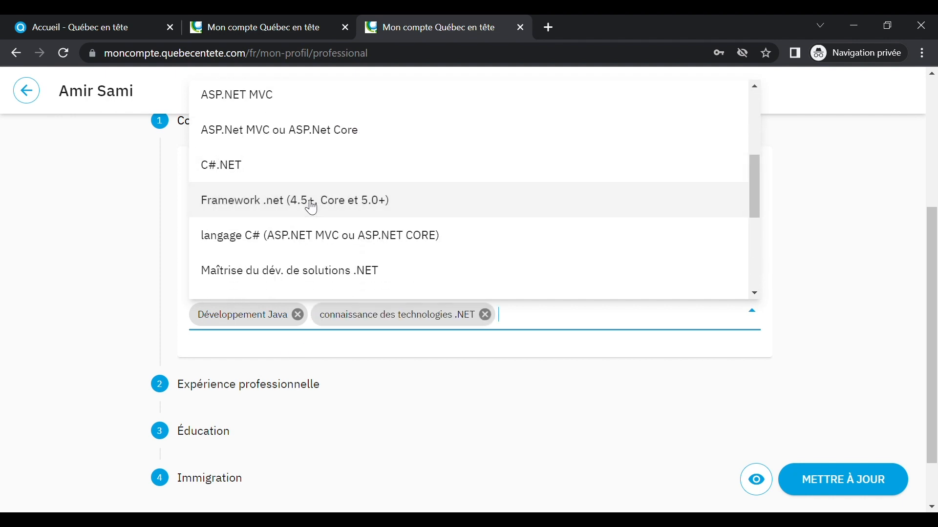
click(545, 455)
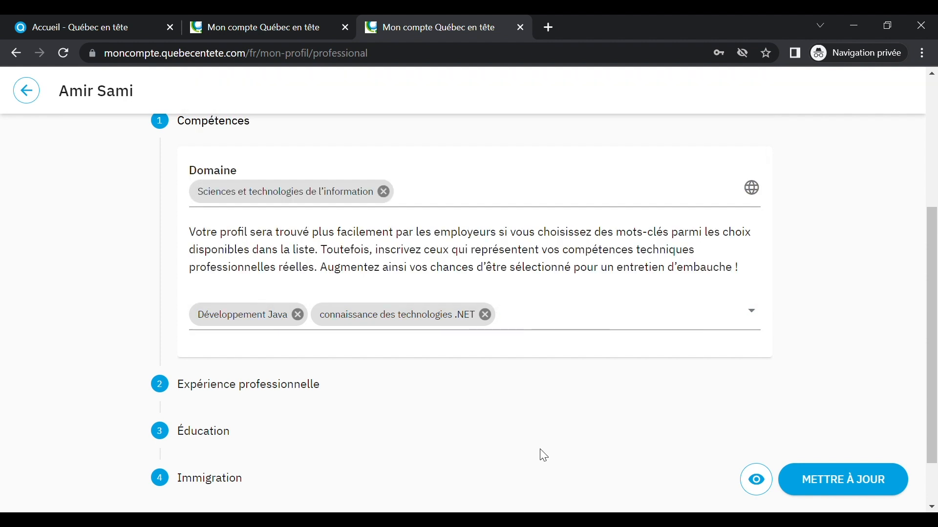
click(274, 391)
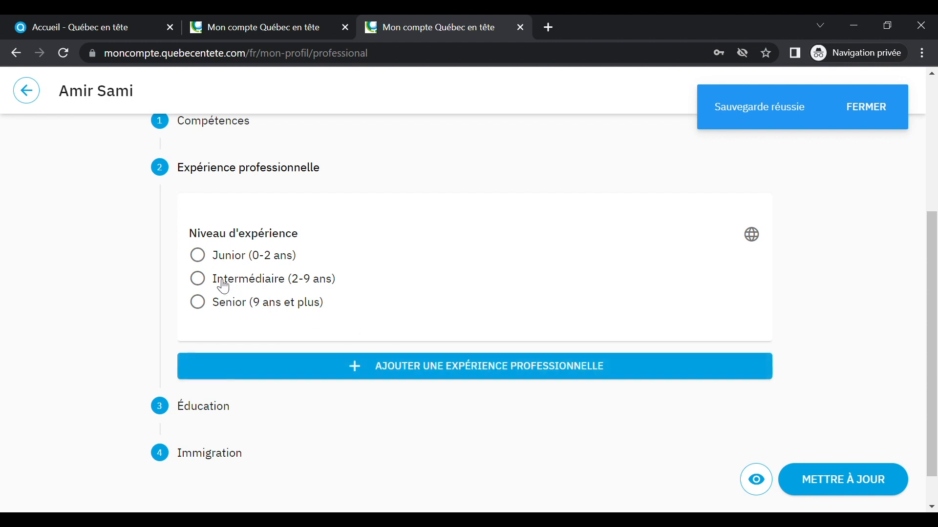
Step: Choose the Intermédiaire (2-9 ans) experience level and add a new professional experience entry
click(195, 282)
scroll(532, 317, down, 1)
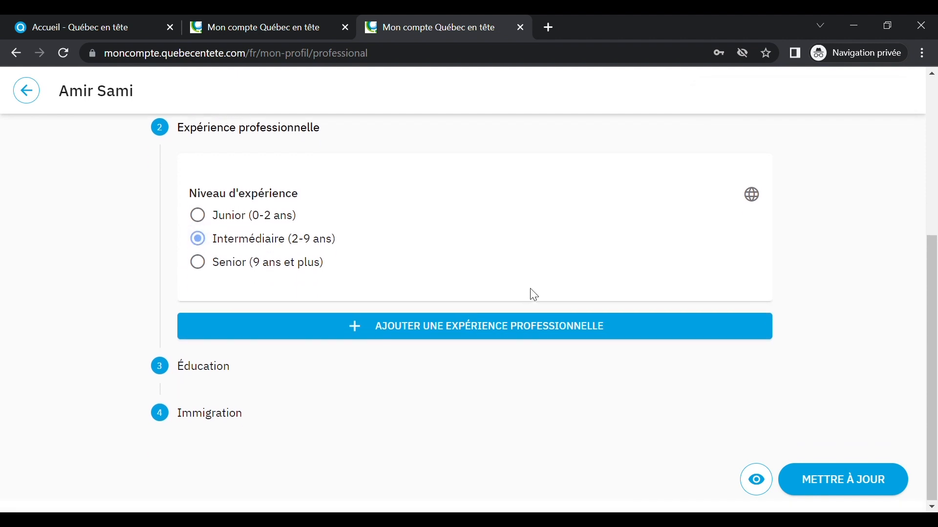
click(445, 329)
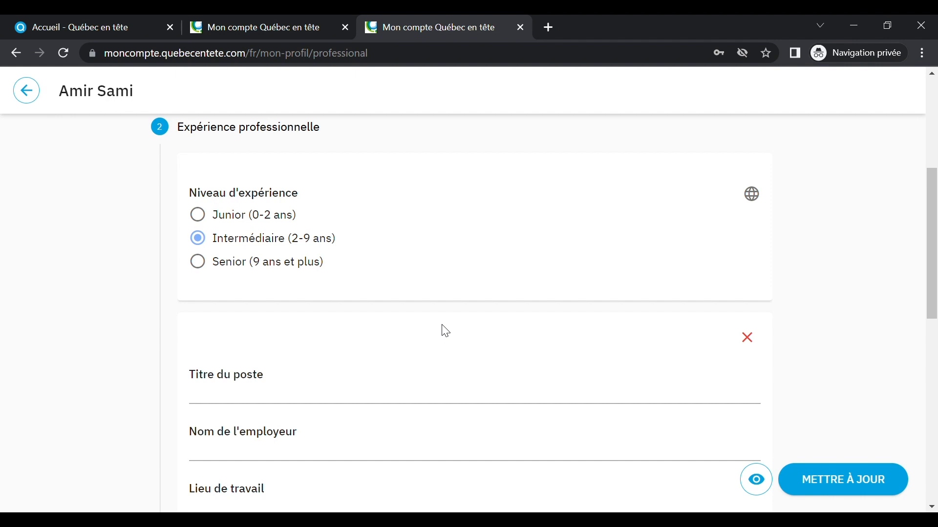
scroll(319, 390, down, 3)
Step: Enter job title 'Développeur Java', employer 'Société XYZ' and work location Casablanca
click(309, 253)
text(Déve)
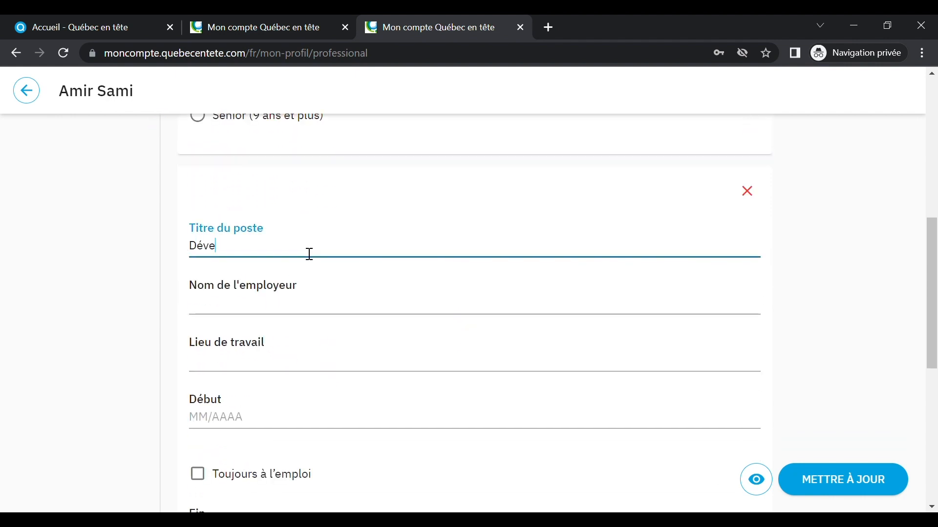
text(loppeur Java)
click(274, 311)
text(Soici)
key(BackSpace)
key(BackSpace)
key(BackSpace)
text(ciété XYZ)
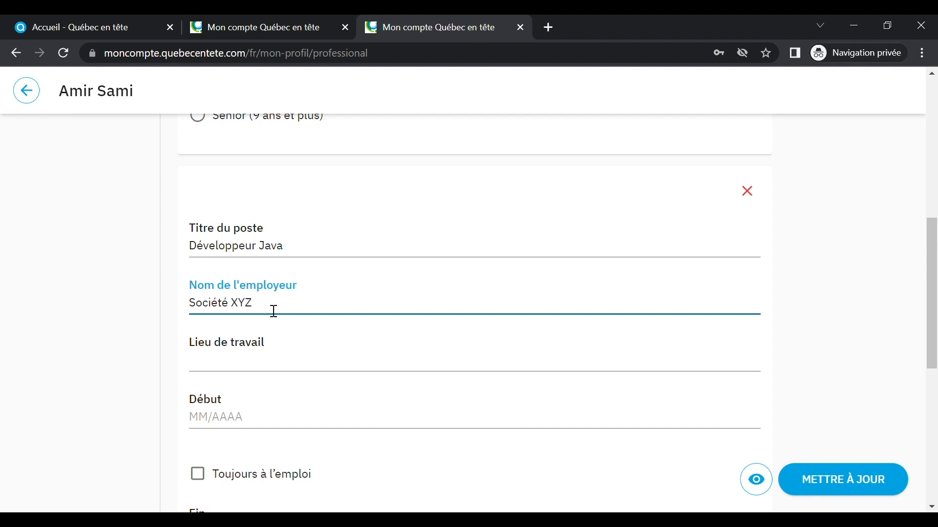
click(266, 369)
text(Casablanca)
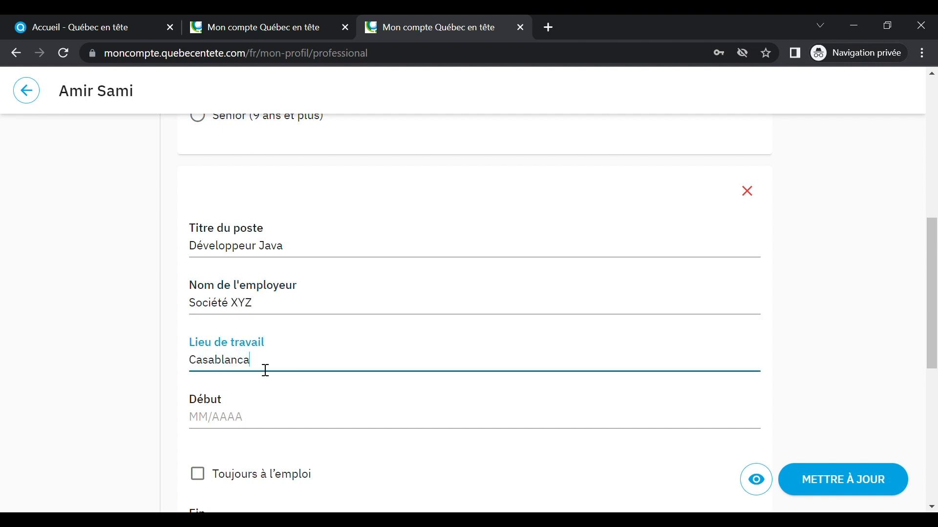
Step: Set the start date to January 2020 and tick Toujours à l'emploi
click(244, 421)
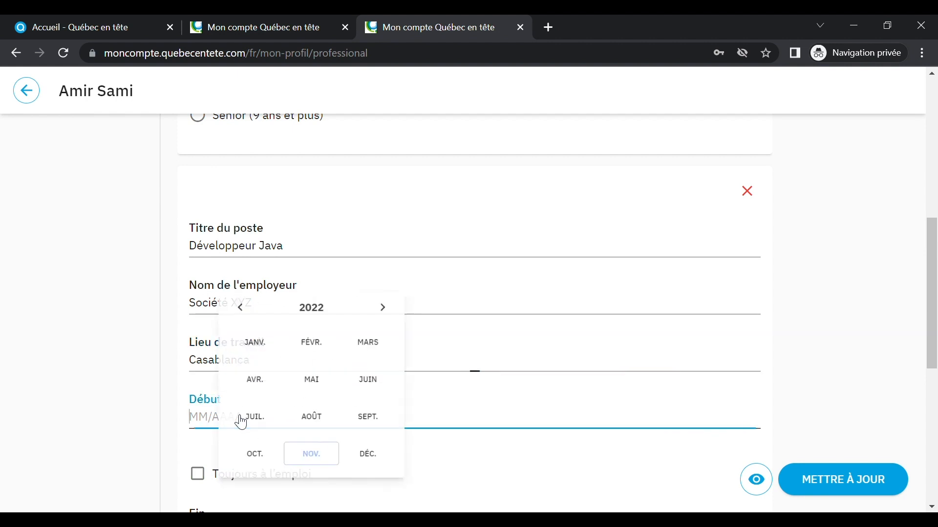
click(243, 311)
click(244, 311)
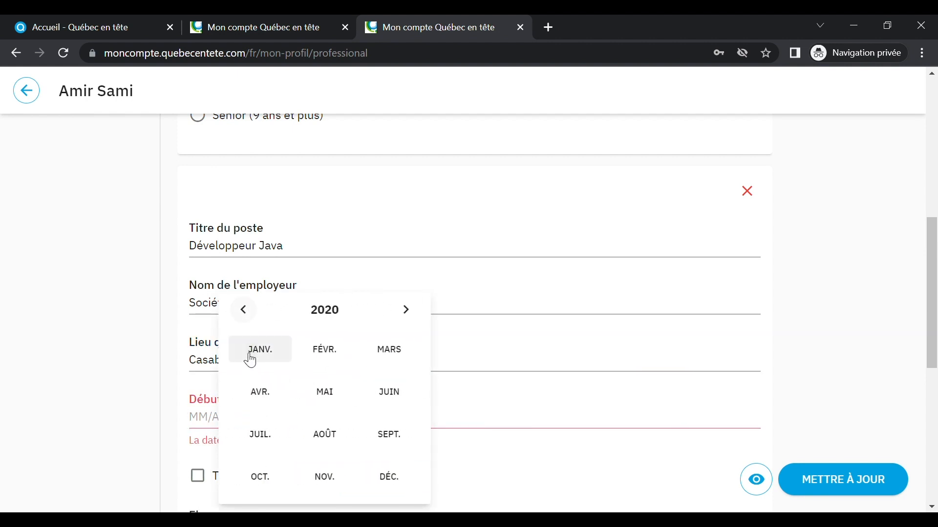
click(250, 351)
scroll(280, 464, down, 2)
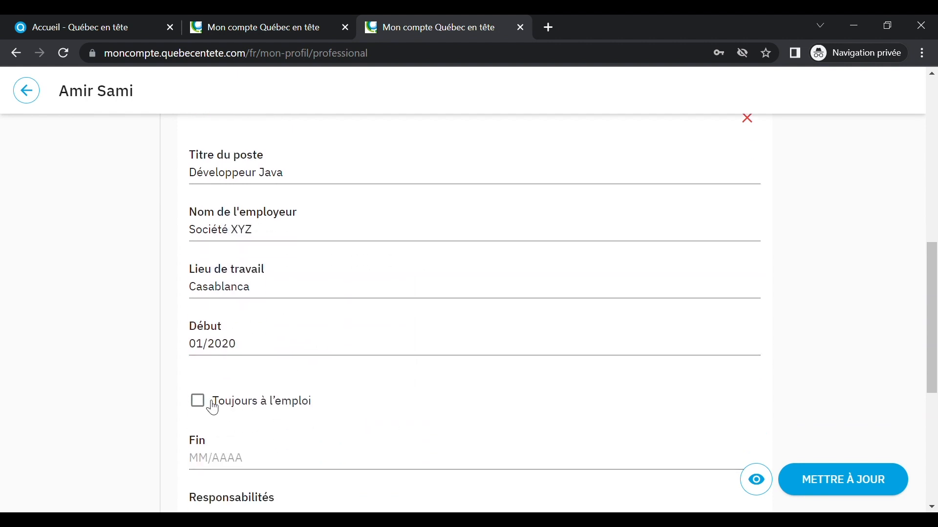
click(207, 404)
scroll(418, 413, down, 4)
click(346, 262)
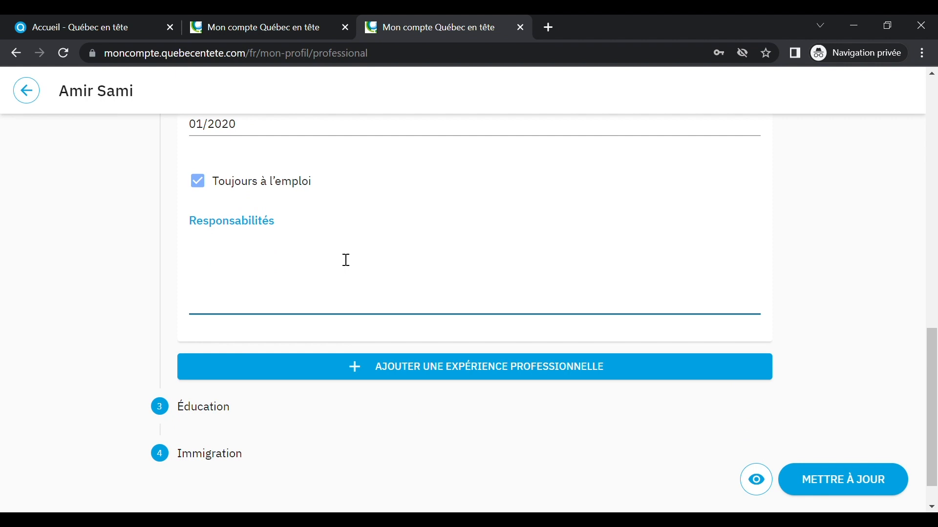
Step: List three responsibilities: software design and maintenance, solving technical problems, writing program usage and maintenance reports
text(Réaliser la conc)
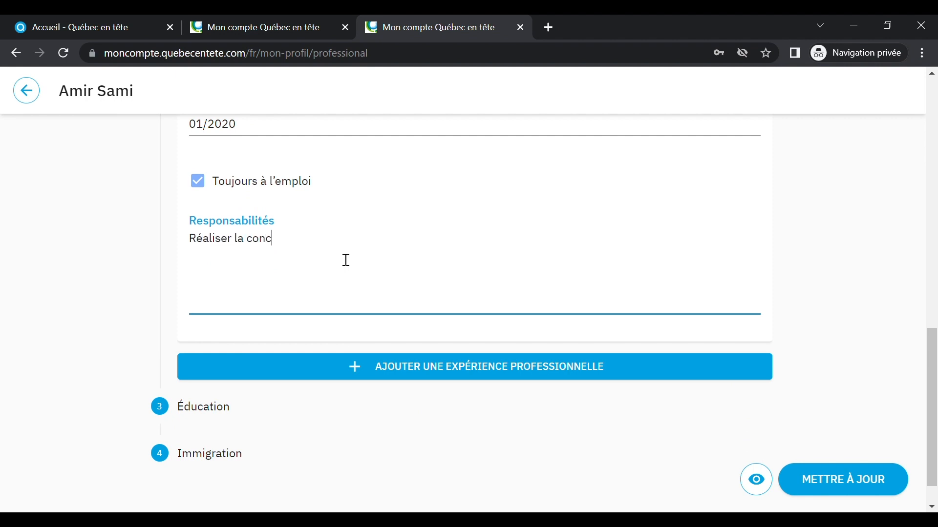
text(eption, l'entretien )
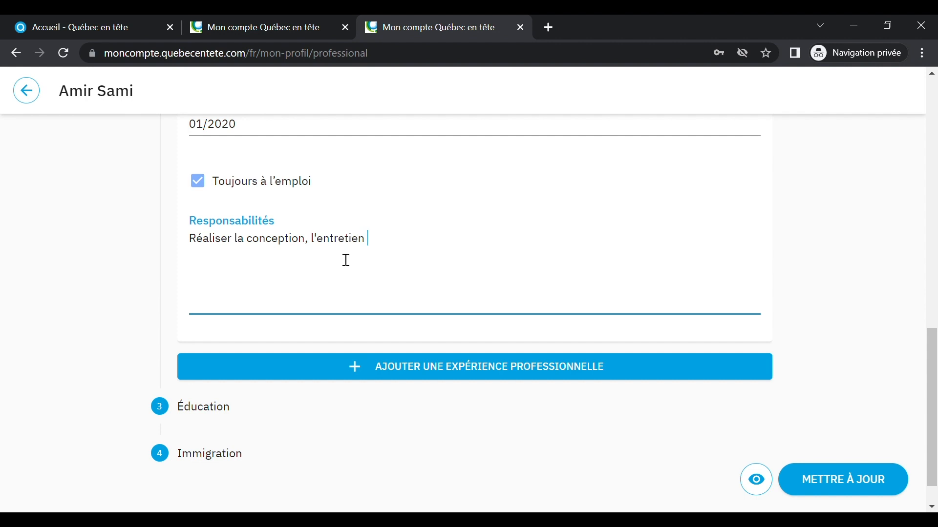
text(et l'amélioration des )
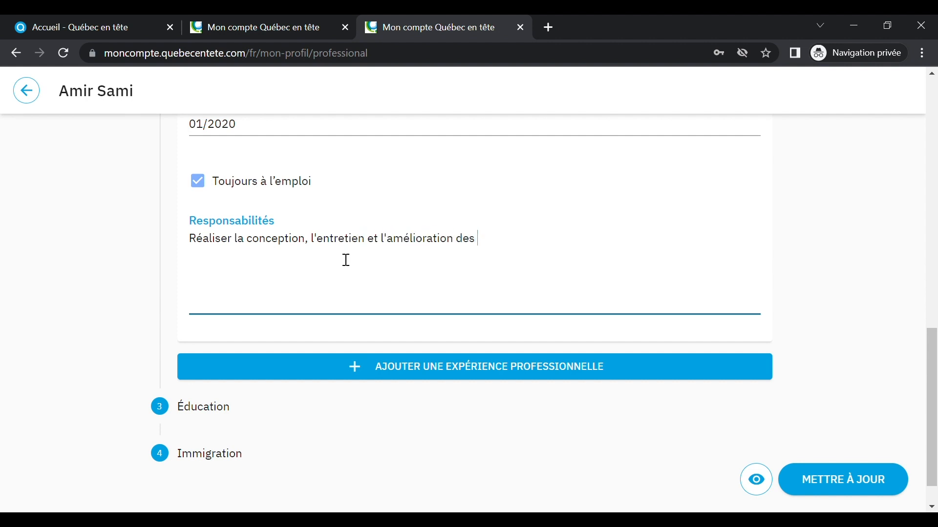
text(logiciels.)
key(Return)
text(Ident)
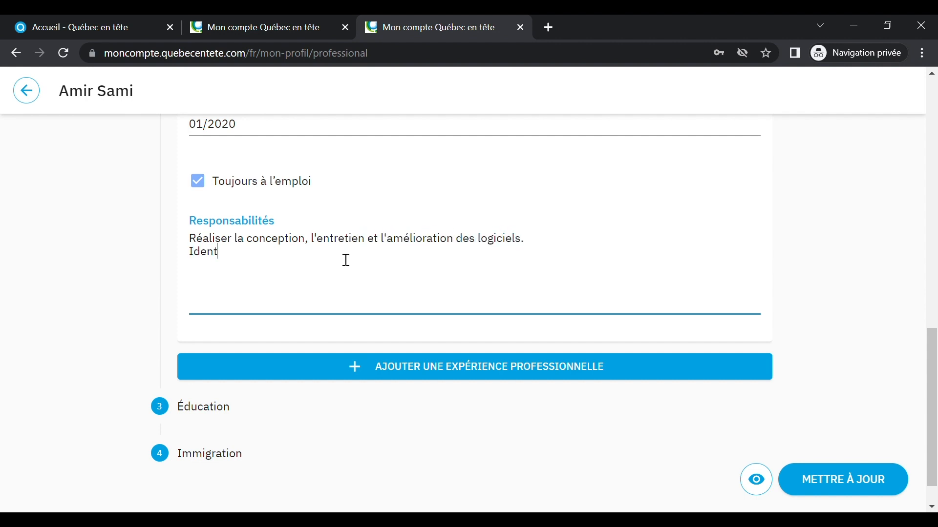
text(ifier et résoudre des problèmes techniques.)
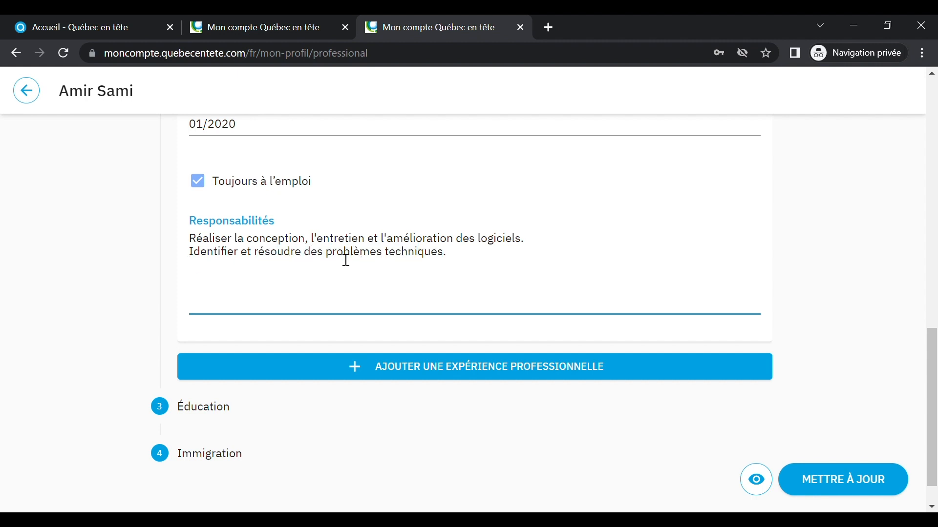
key(Return)
text(Rédiger des rapp)
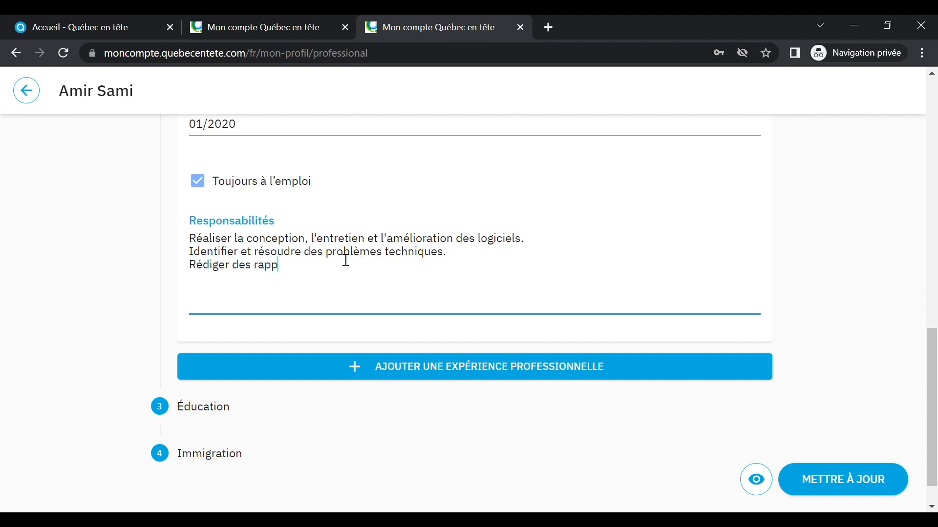
text(orts destinés à l'utili)
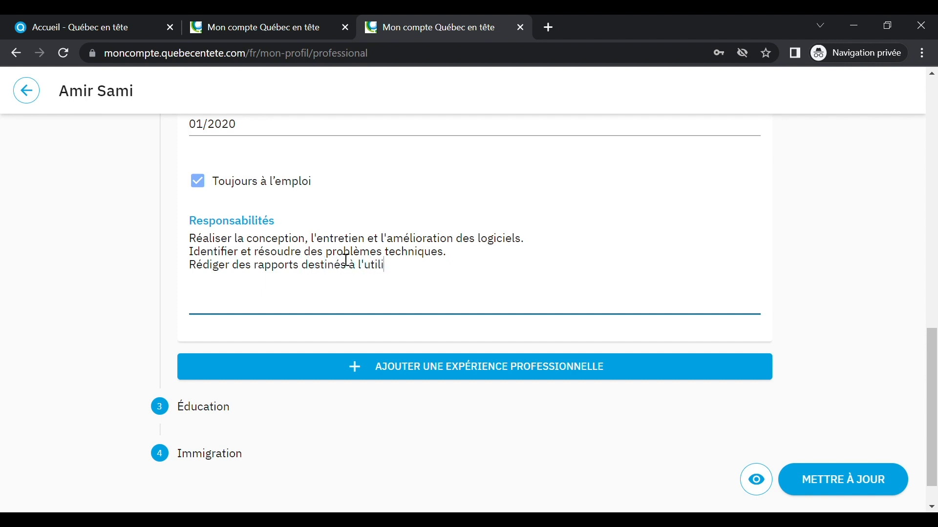
text(sation et à la maintenanc)
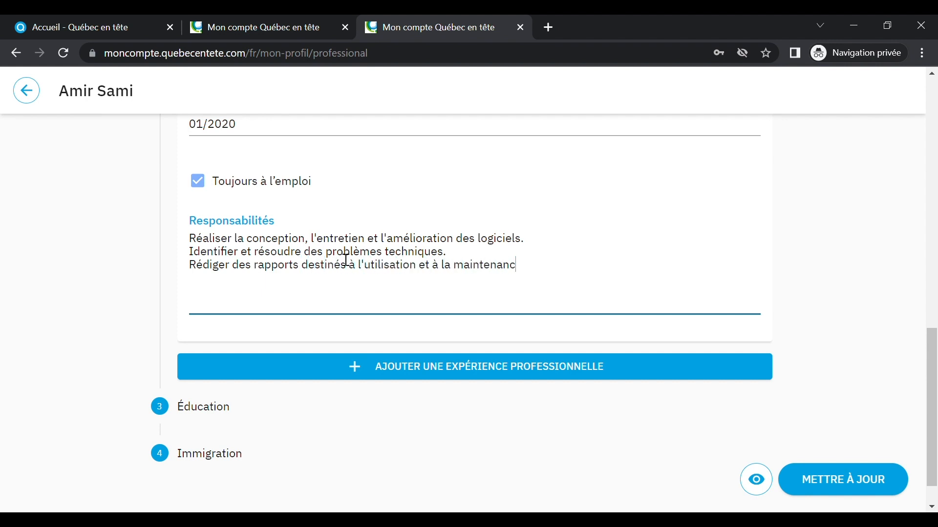
text(e des programmes.)
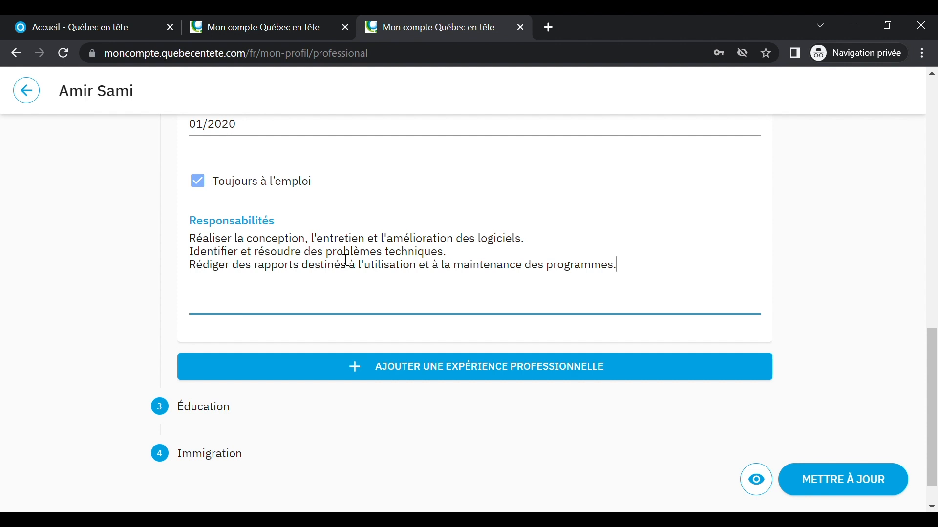
Step: Add and then delete an empty extra experience entry, and open the Éducation step
click(460, 373)
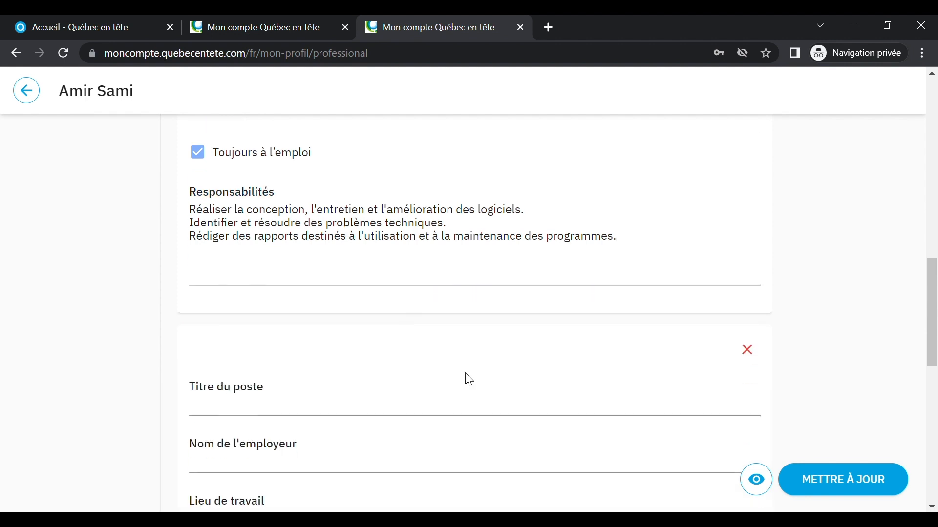
scroll(469, 380, down, 8)
scroll(471, 380, up, 1)
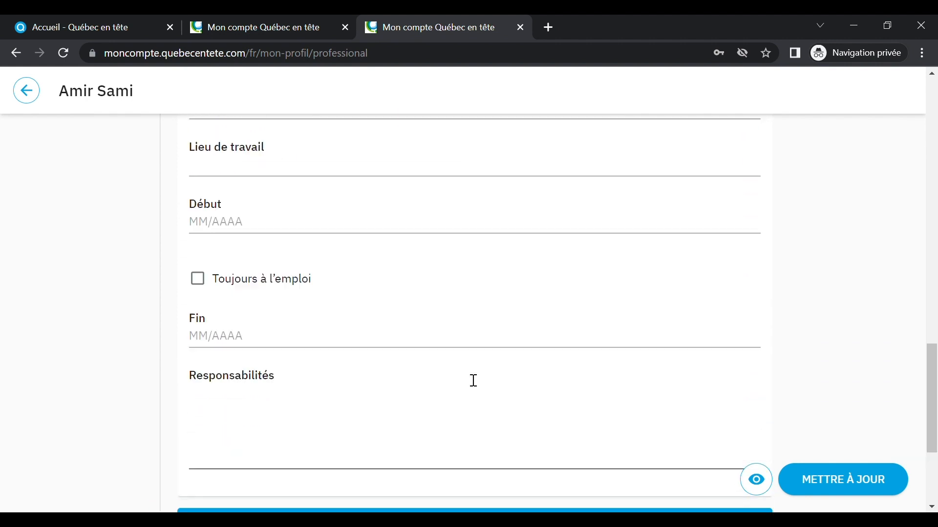
scroll(474, 381, up, 6)
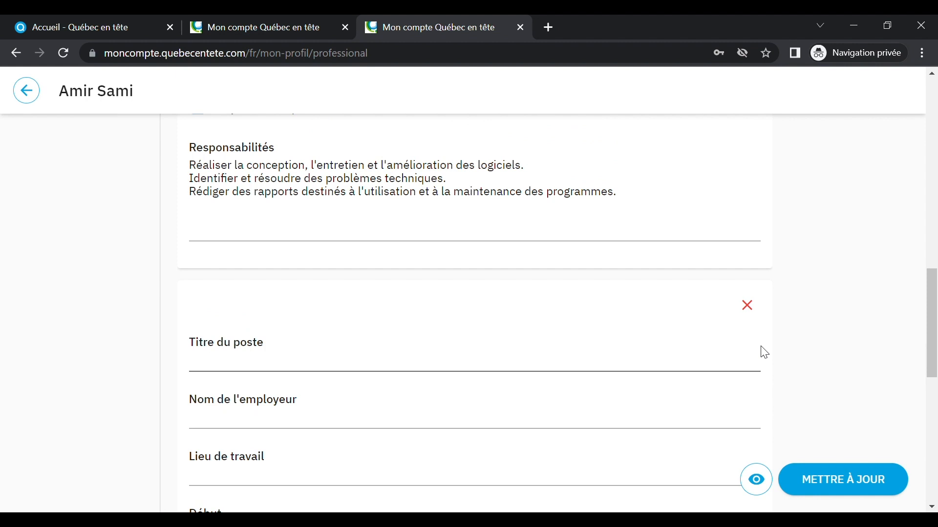
click(748, 307)
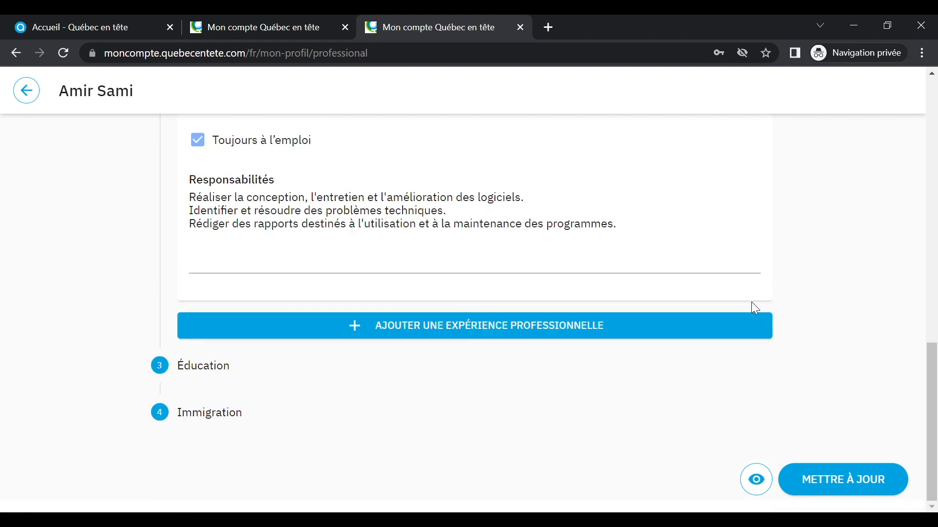
click(207, 371)
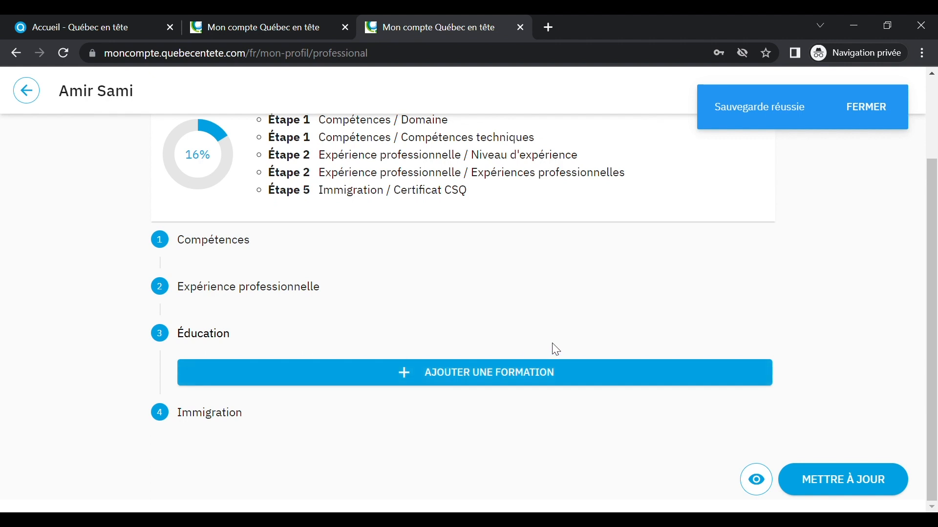
Step: Enter school 'Université internationale de Casablanca' and level 'Licence (équivalent à baccalauréat québécois)'
click(492, 381)
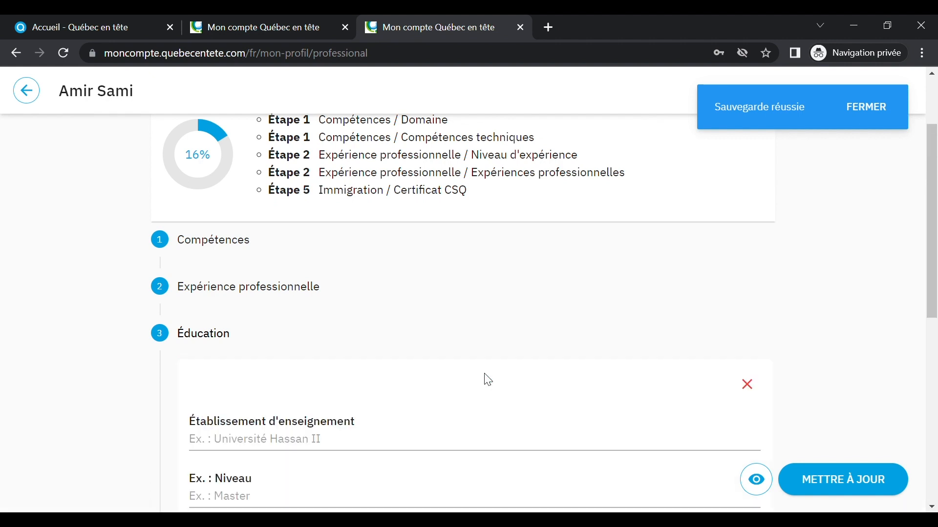
scroll(453, 362, down, 5)
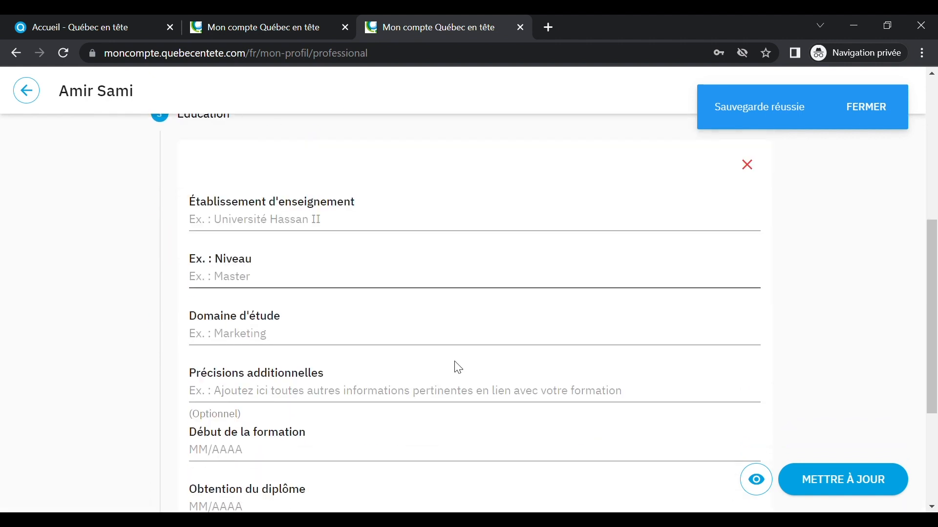
click(331, 230)
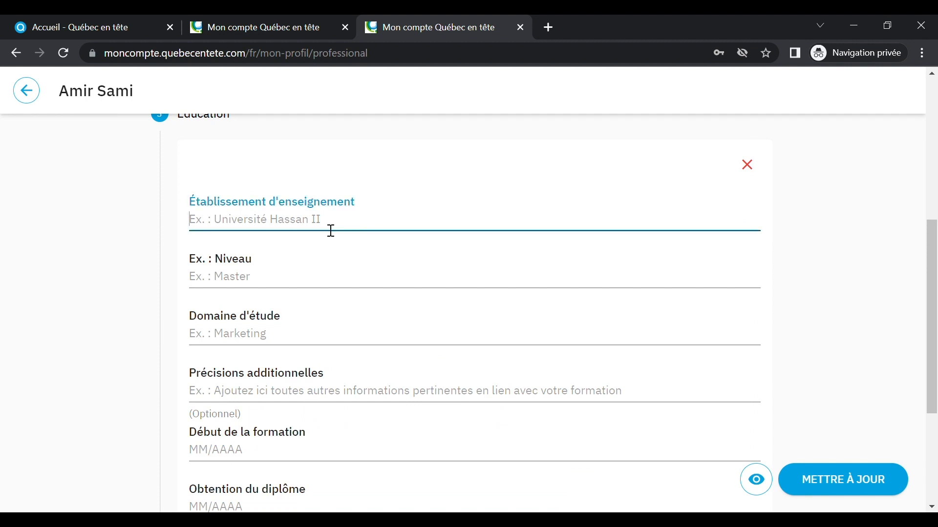
text(Universit)
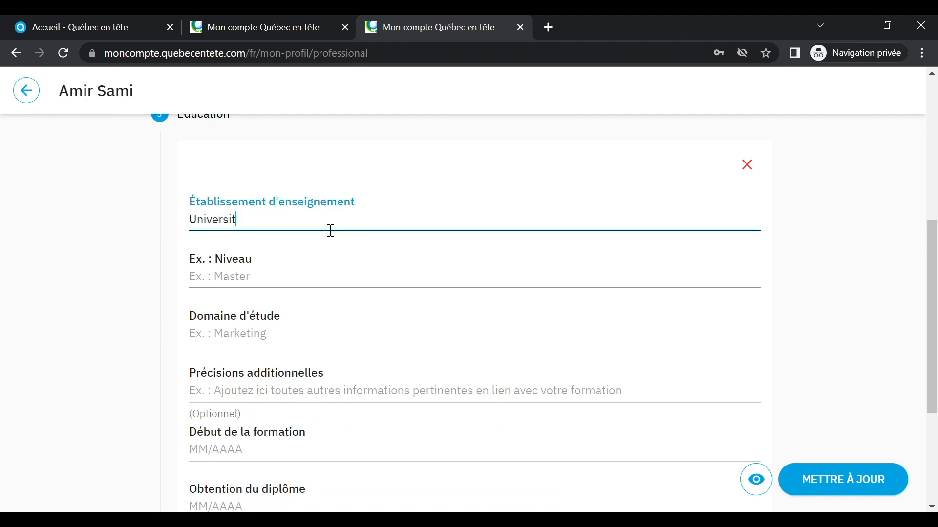
text(é internationale de Cad)
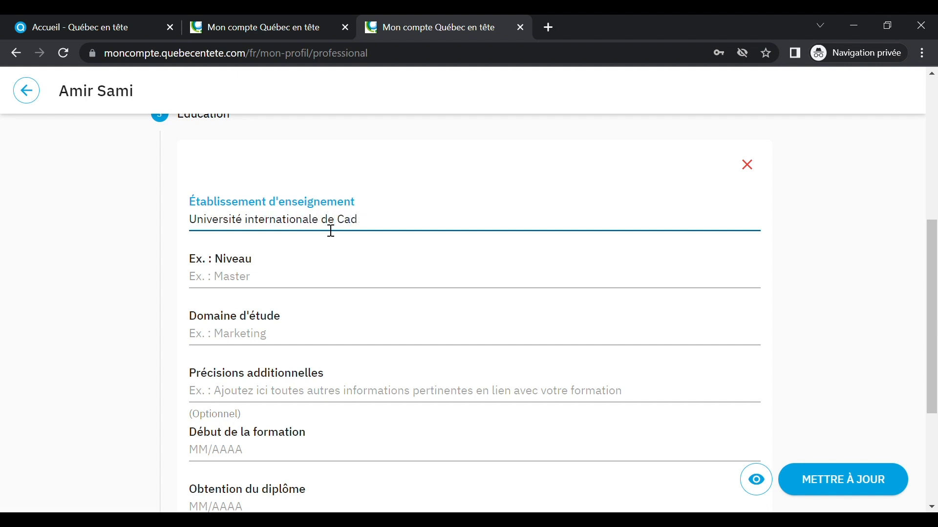
key(BackSpace)
text(sablanca)
click(289, 287)
text(L)
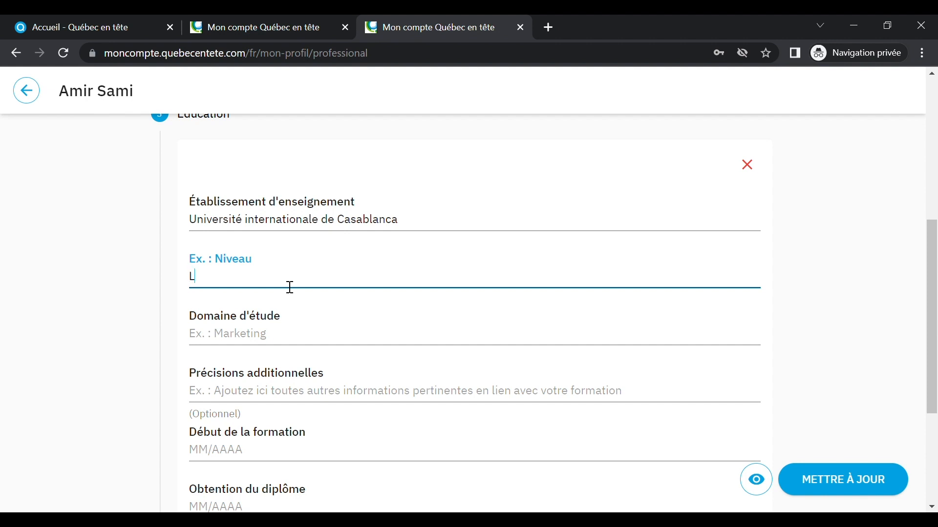
text(icence)
text( (équivalen)
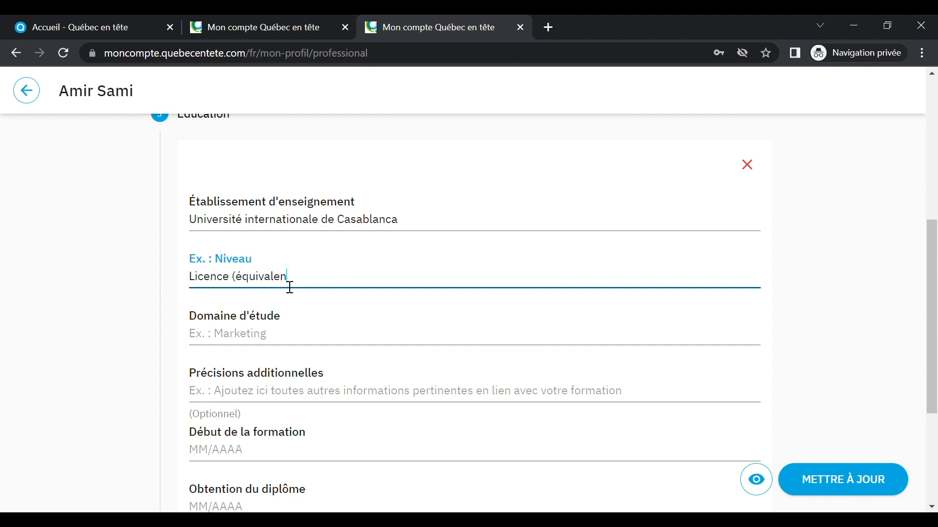
text(t à baccalauréat québ)
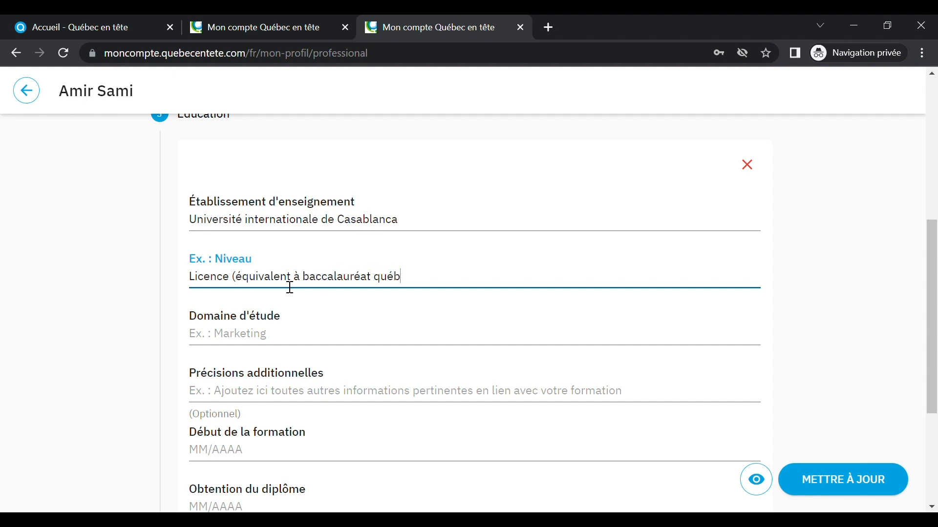
text(écois))
Step: Set field of study to Informatique, with details 'Spécialisation en génie logiciel'
click(257, 343)
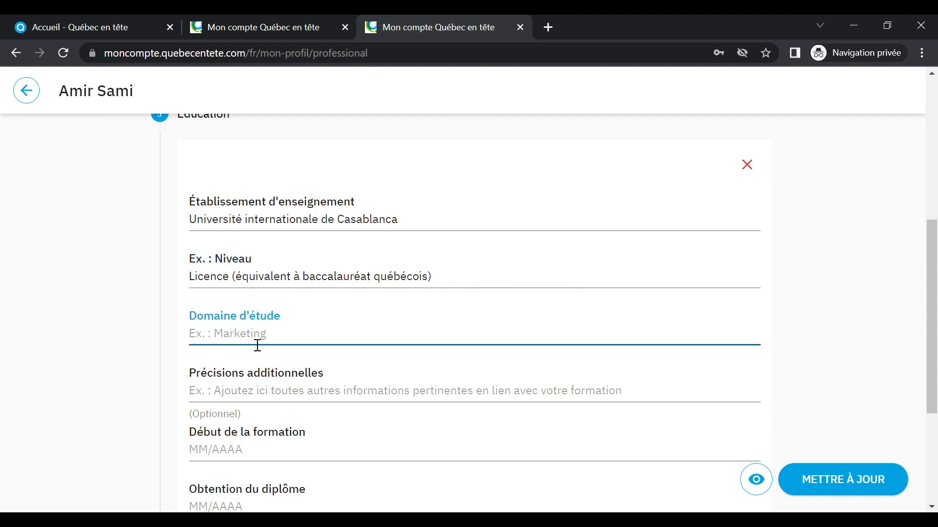
text(Informatique)
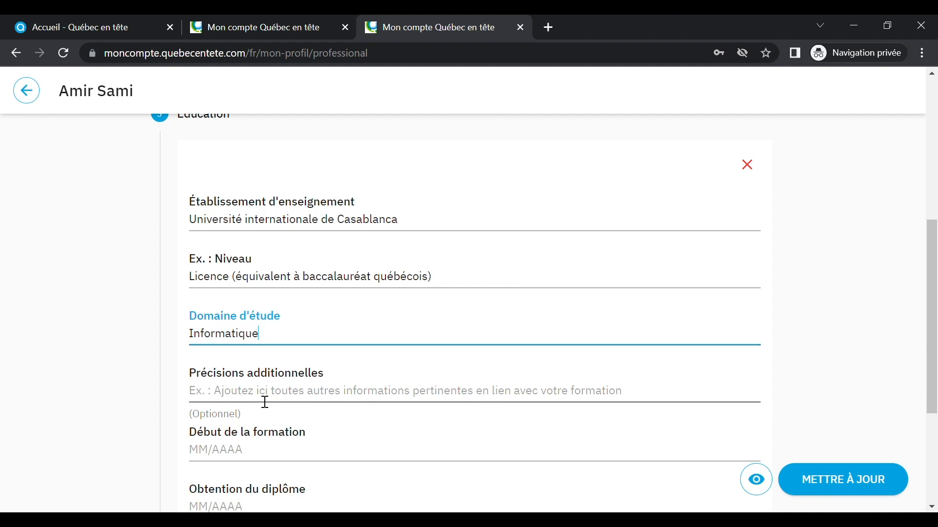
click(265, 403)
text(Spéci)
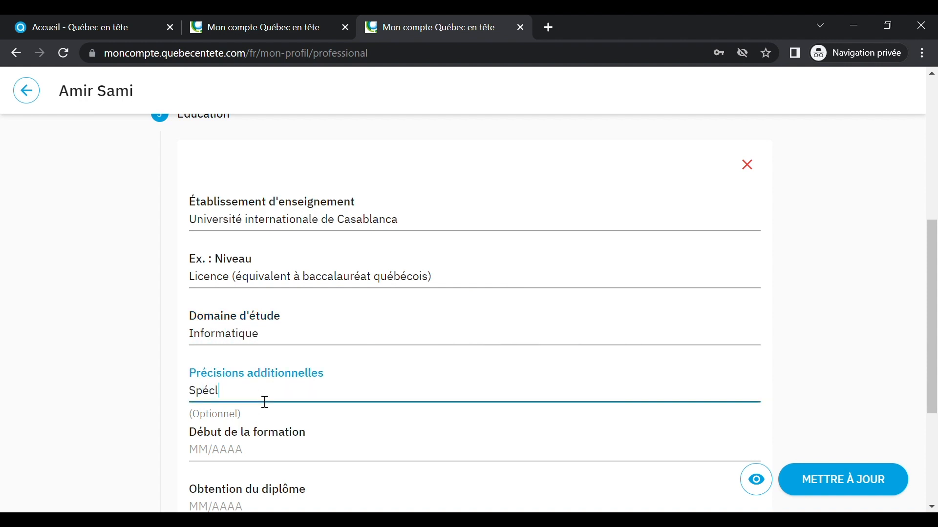
text(alisation en génie logiciel)
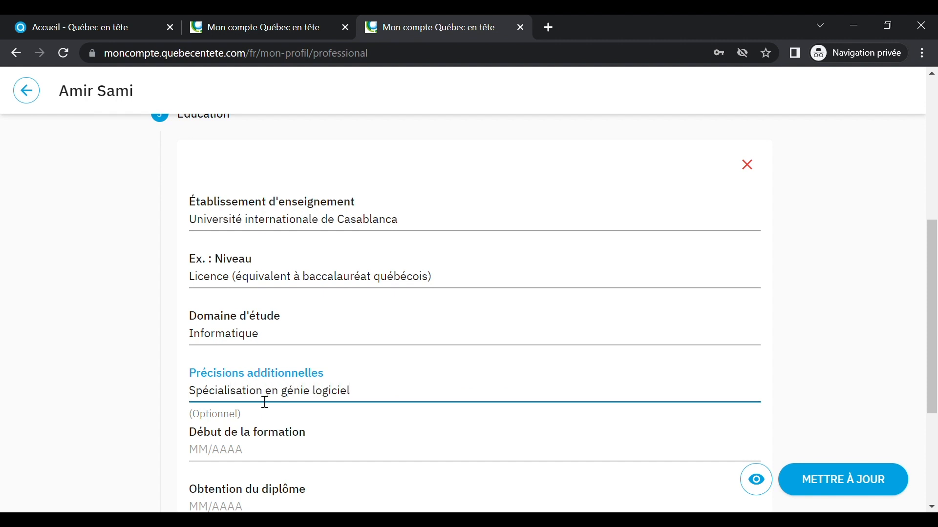
Step: Set the program dates: start January 2014, graduation May 2016
scroll(265, 402, down, 3)
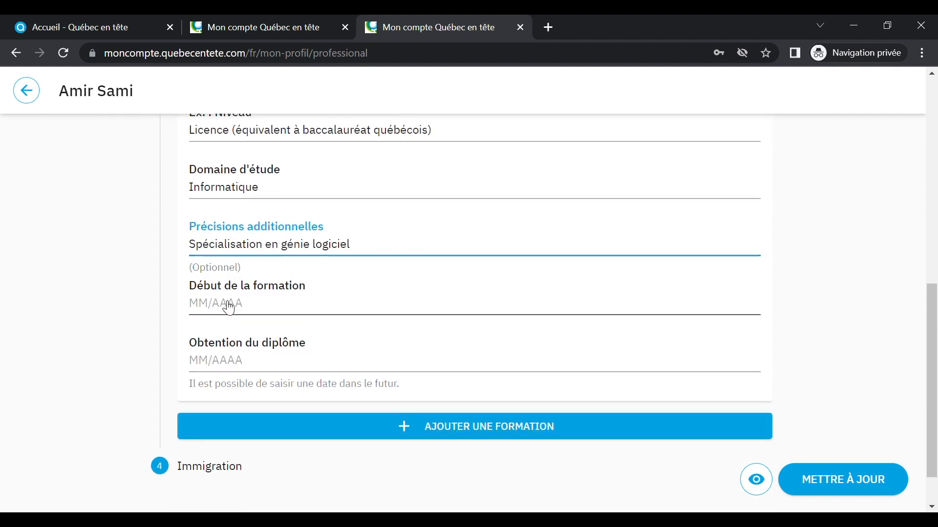
click(266, 306)
double_click(254, 313)
double_click(254, 313)
double_click(253, 313)
double_click(254, 313)
click(260, 349)
click(242, 361)
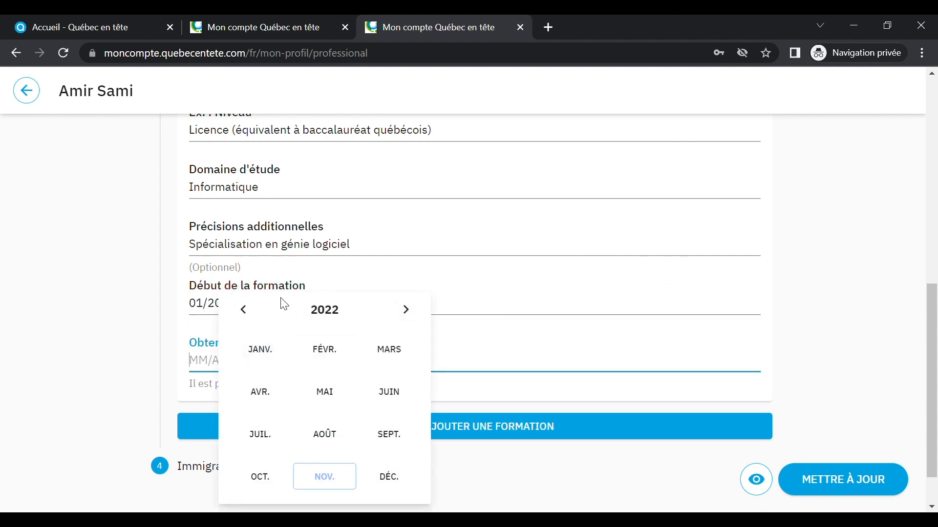
triple_click(244, 310)
triple_click(244, 310)
click(339, 399)
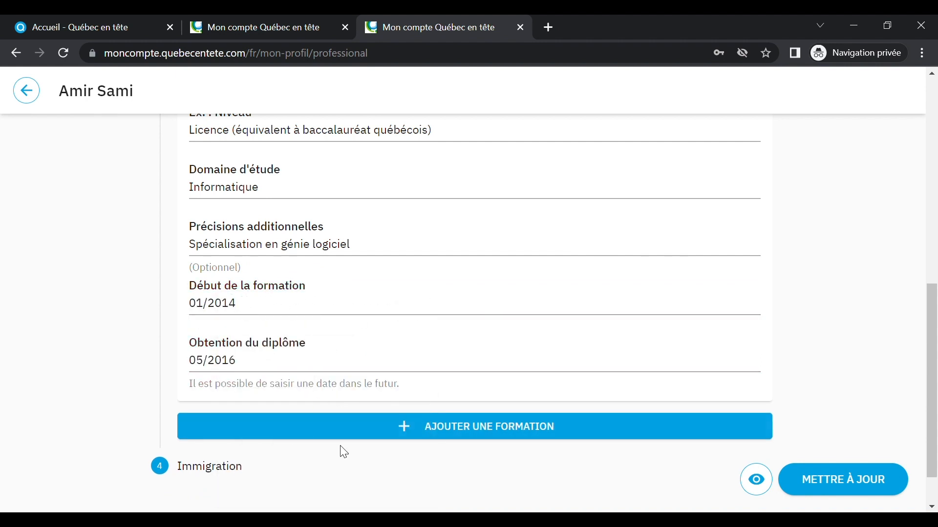
Step: Delete the extra blank formation card that was added below the entry
scroll(479, 373, down, 1)
click(476, 375)
scroll(472, 377, down, 6)
scroll(707, 282, up, 3)
click(747, 237)
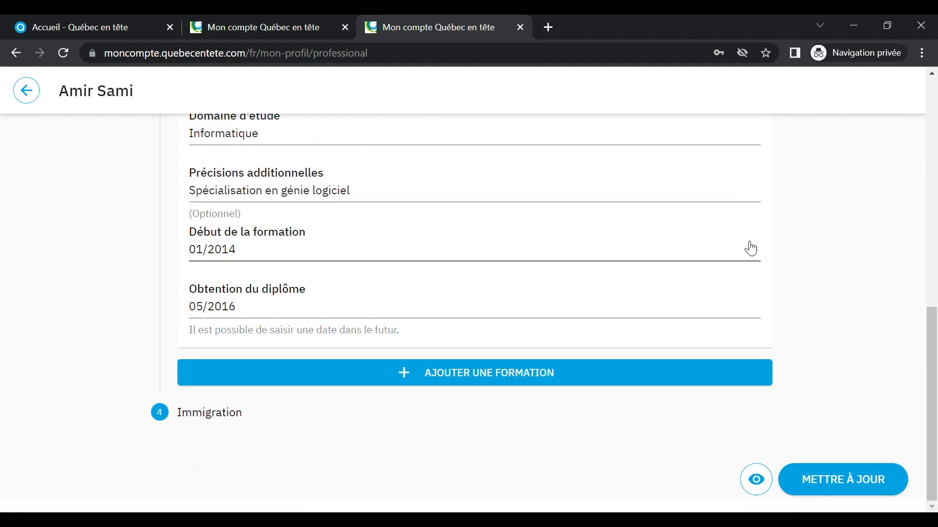
Step: In the Immigration step, mark Non for holding a CSQ and save with METTRE À JOUR
click(211, 415)
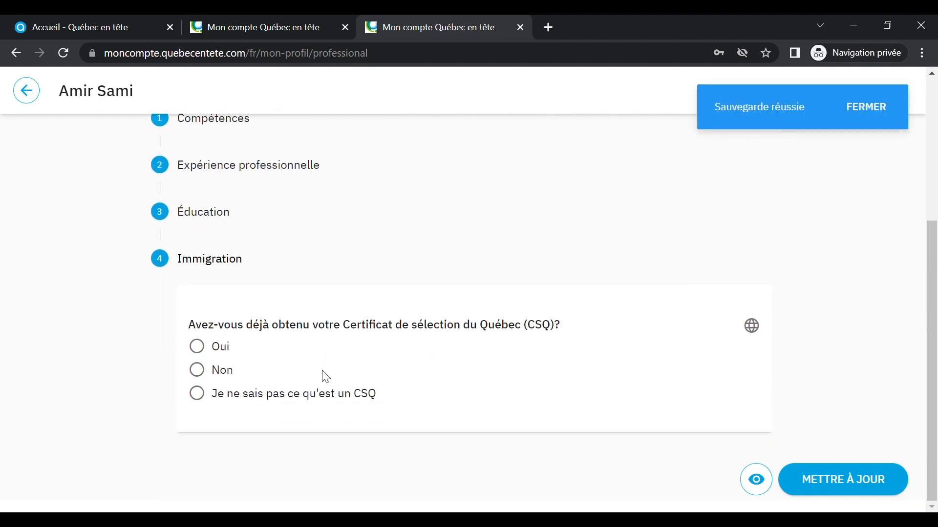
click(208, 373)
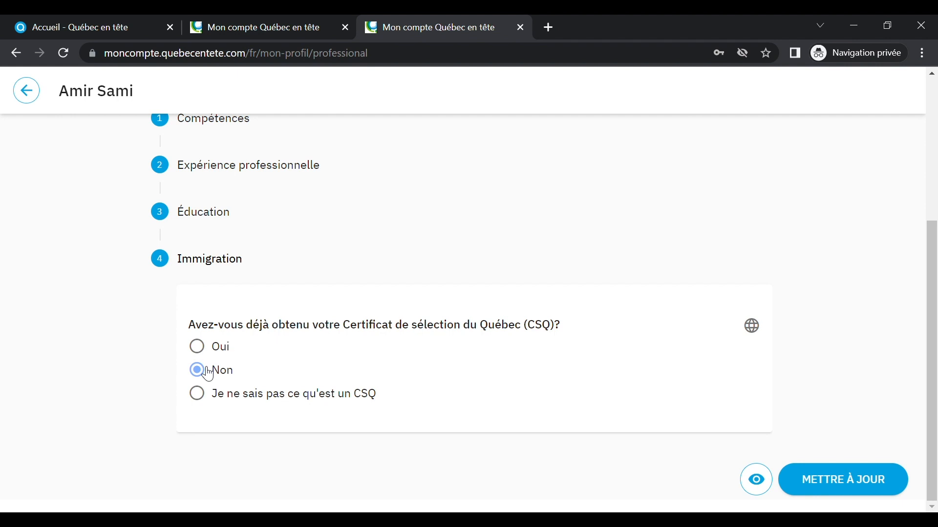
click(841, 495)
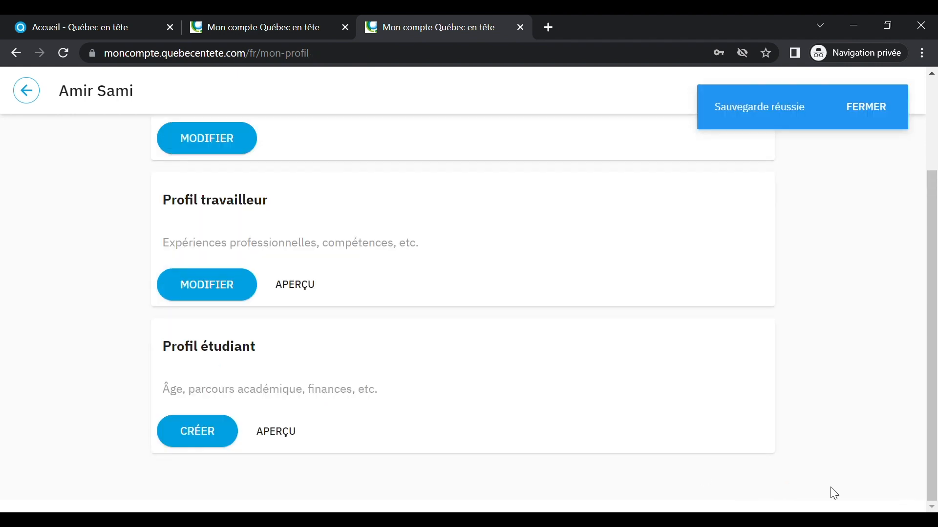
scroll(122, 299, up, 3)
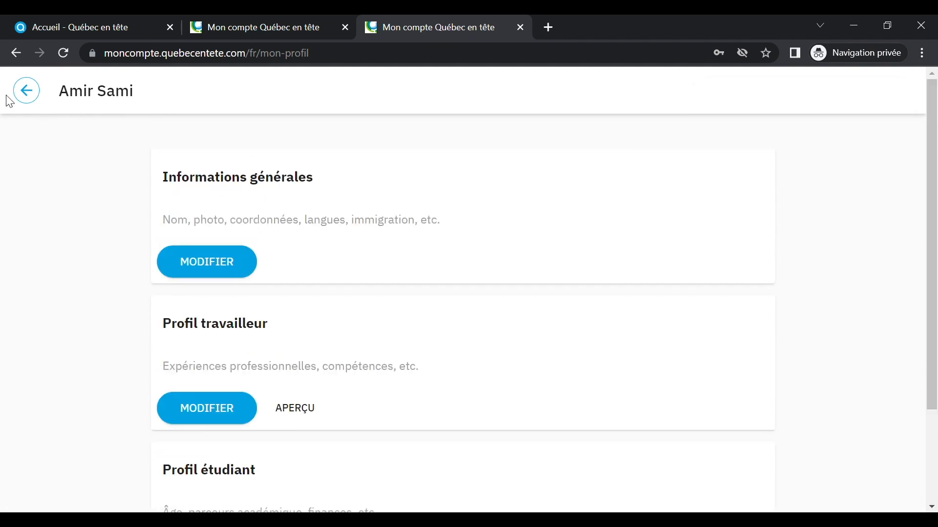
Step: Open the Développeur Java offer, start applying, and answer Oui to interview availability
click(28, 96)
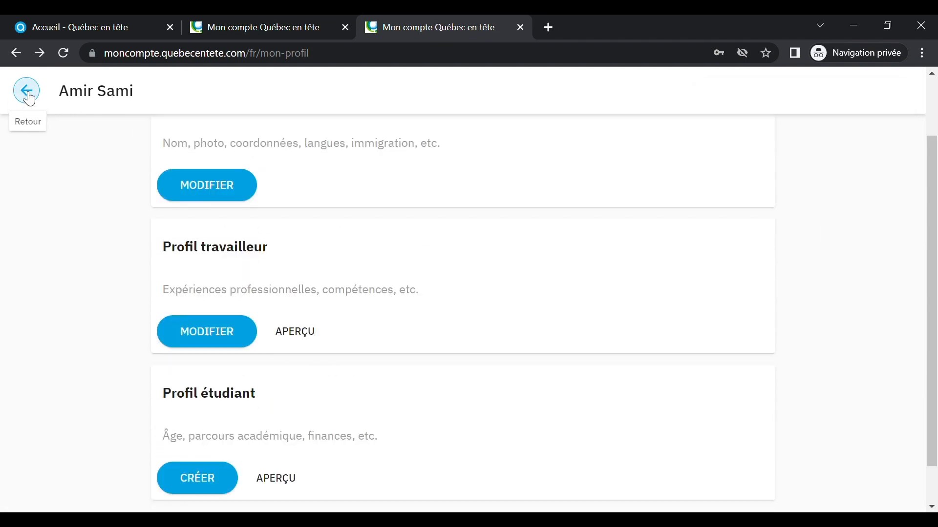
click(533, 256)
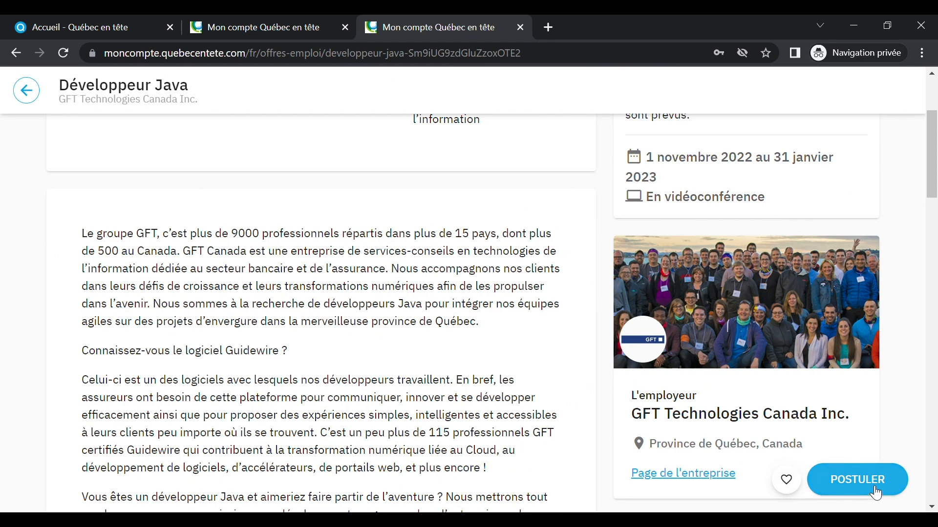
click(890, 480)
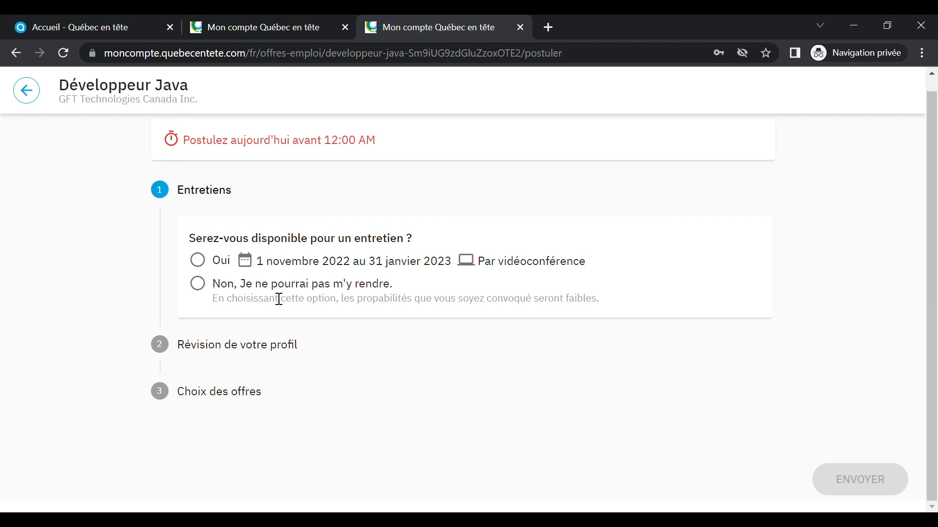
click(198, 259)
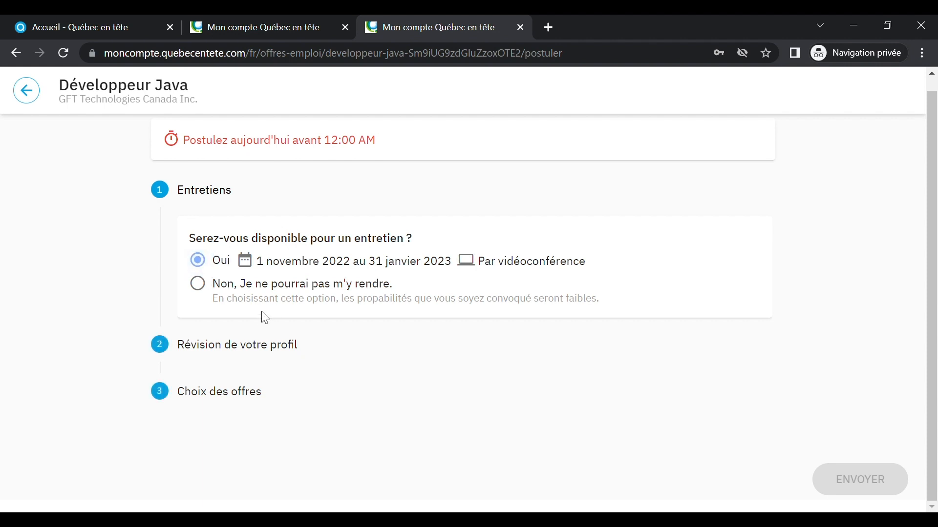
Step: Review the full worker profile under DÉTAILS, then return to the application
click(274, 355)
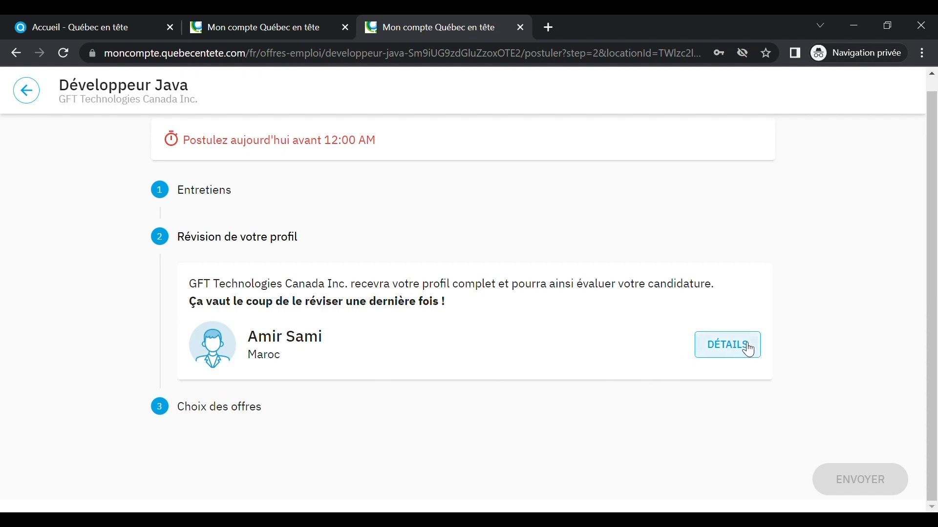
click(728, 344)
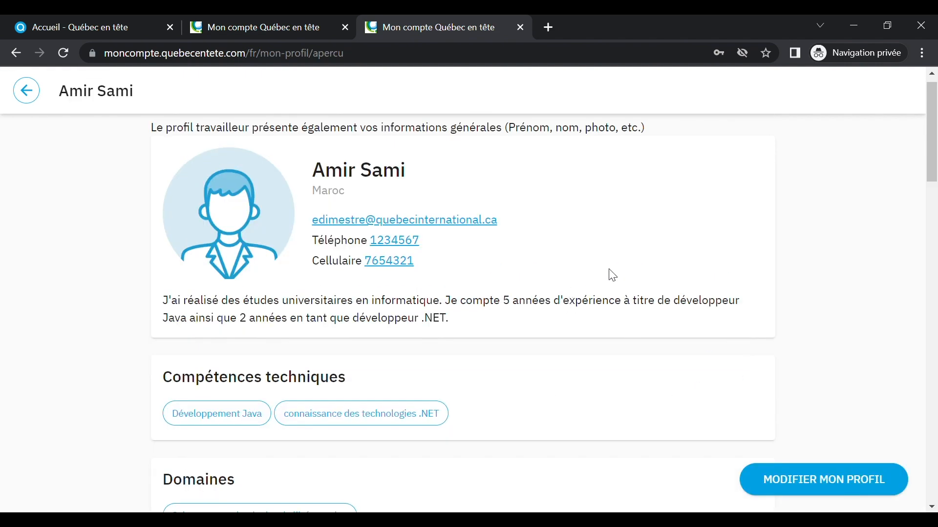
scroll(628, 259, down, 4)
scroll(631, 262, down, 8)
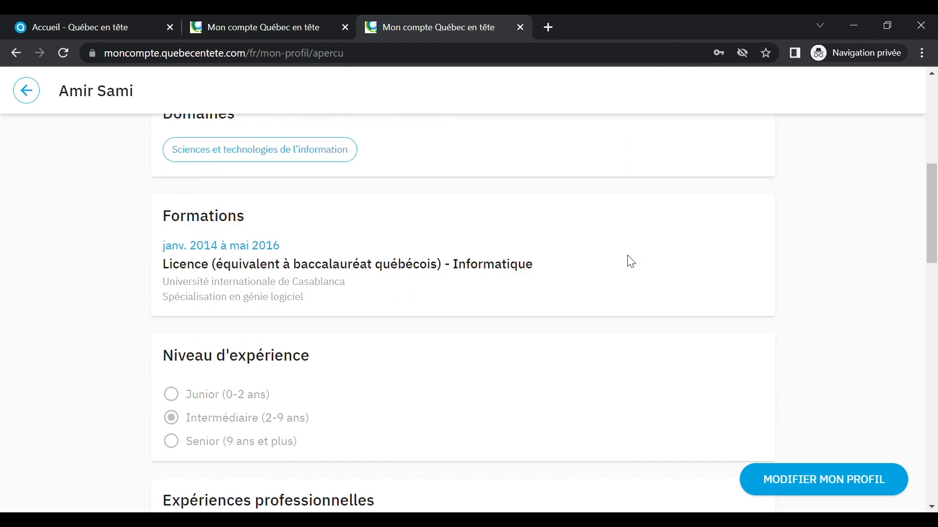
scroll(631, 262, down, 12)
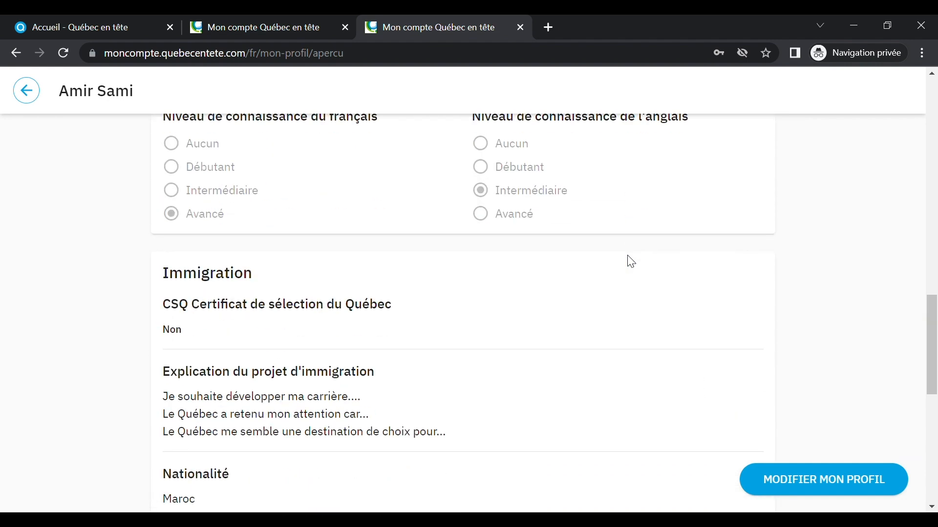
scroll(630, 263, down, 1)
scroll(557, 286, up, 7)
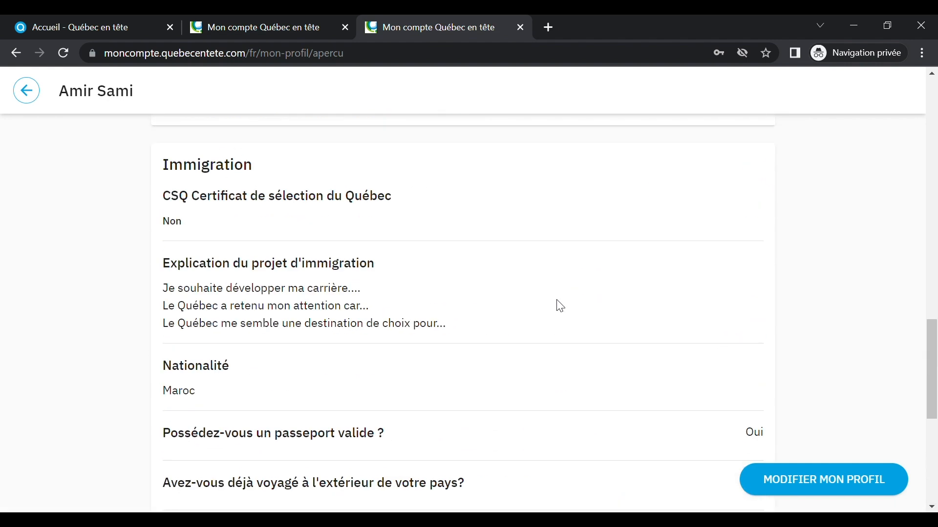
scroll(634, 366, up, 3)
scroll(634, 365, up, 10)
click(26, 90)
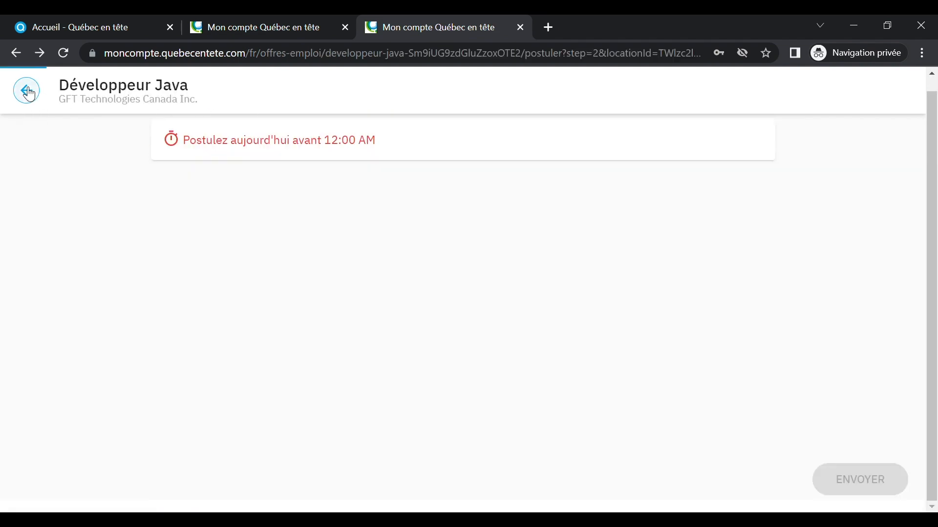
Step: In Choix des offres, pick Développeur Java first and Analyste fonctionnel/consultant MOE second
click(257, 408)
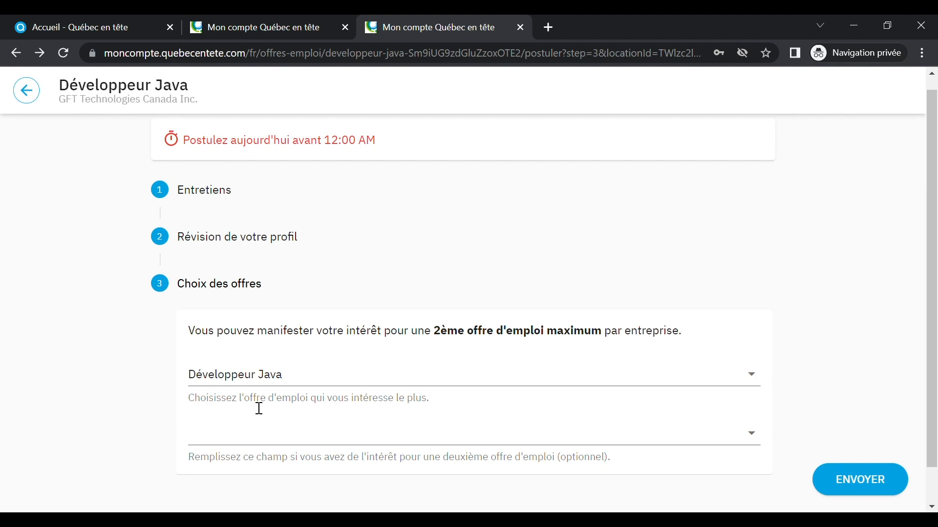
click(757, 377)
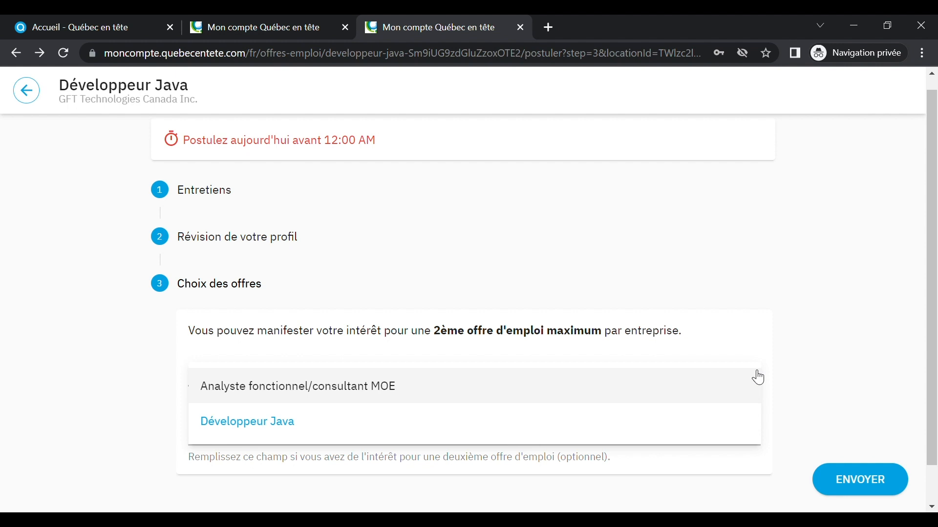
click(288, 423)
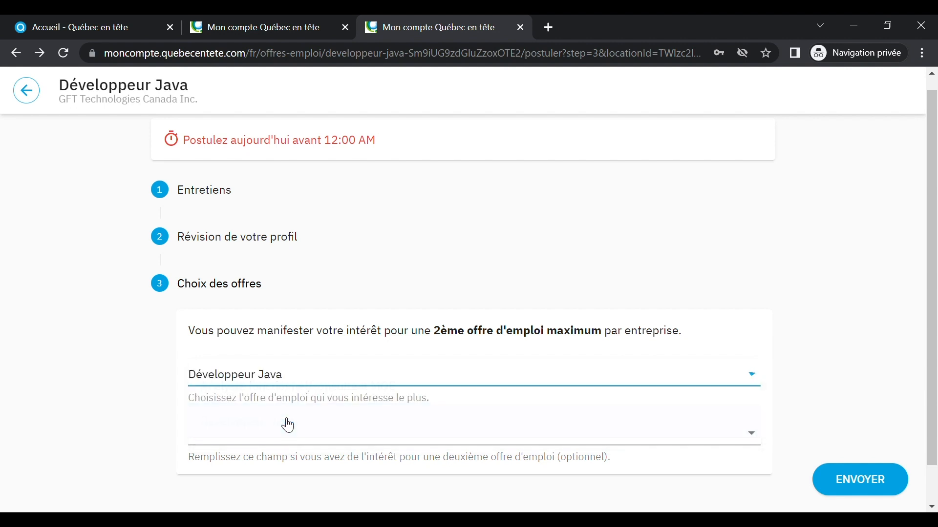
click(330, 438)
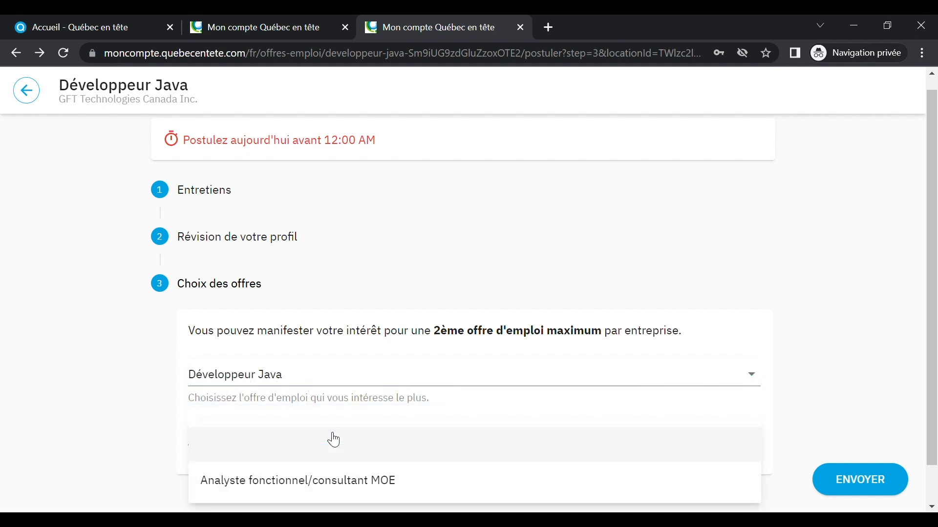
click(365, 491)
scroll(854, 327, down, 1)
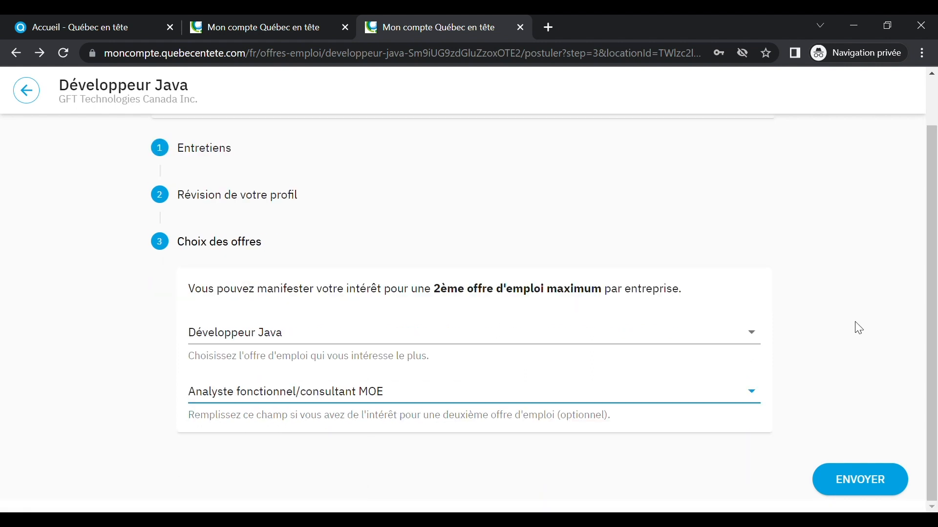
Step: Send the application with ENVOYER and view Candidatures et entretiens showing Candidature envoyée
click(831, 484)
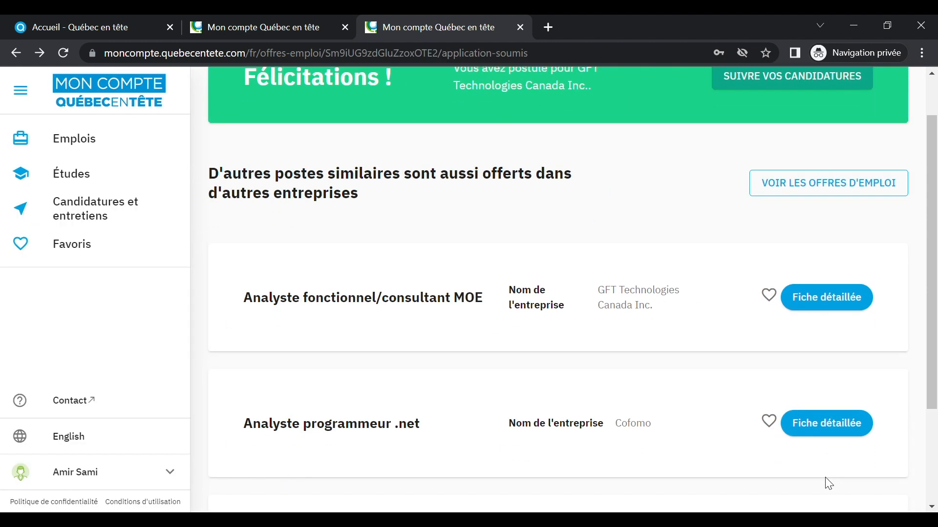
scroll(795, 376, up, 2)
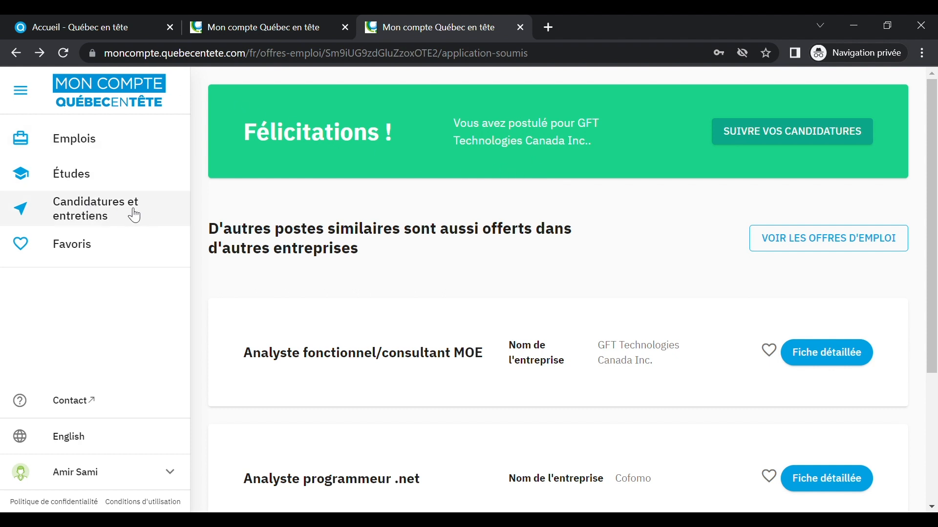
click(163, 214)
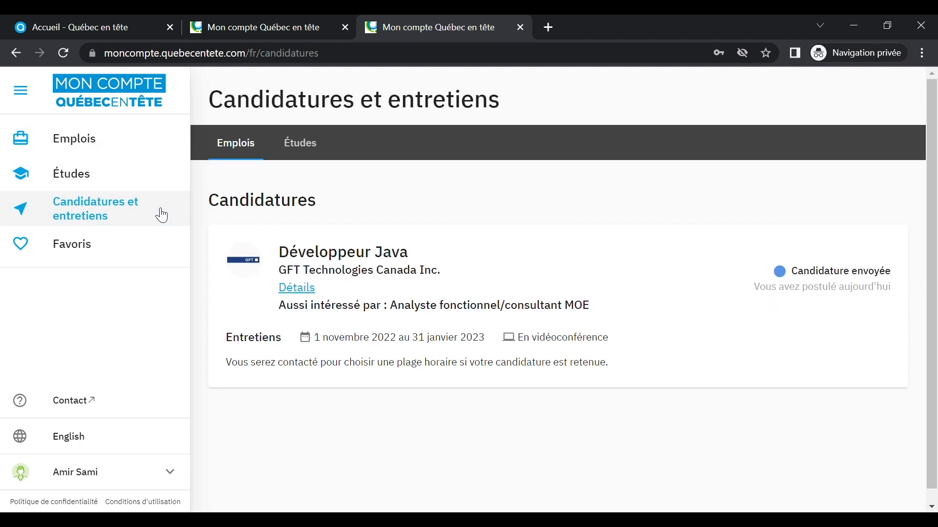